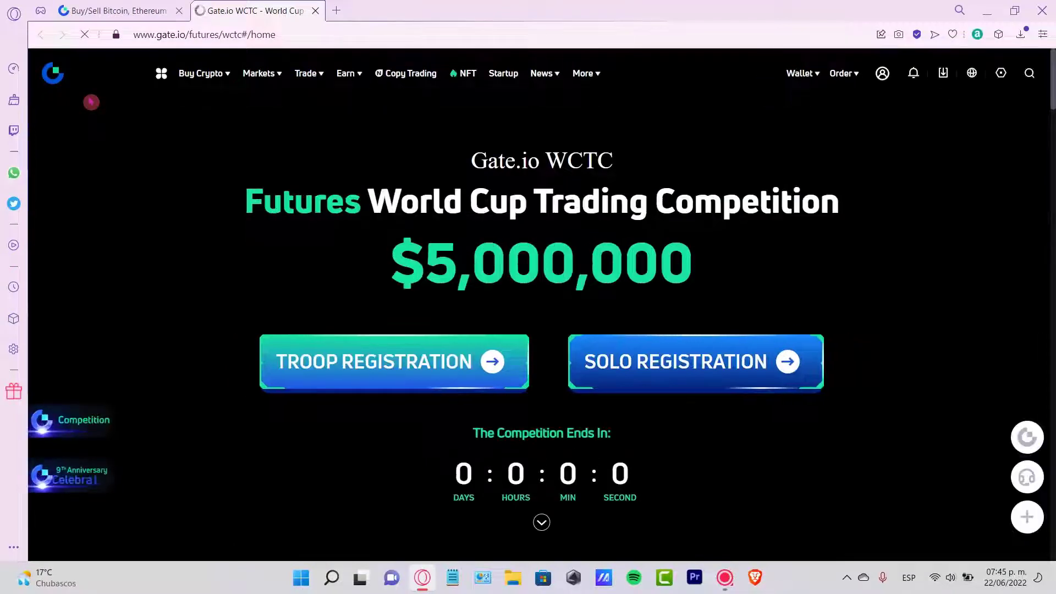
Close the World Cup trading competition tab and bring up Gate.io's Wallet menu
left_click(315, 13)
mouse_move(854, 73)
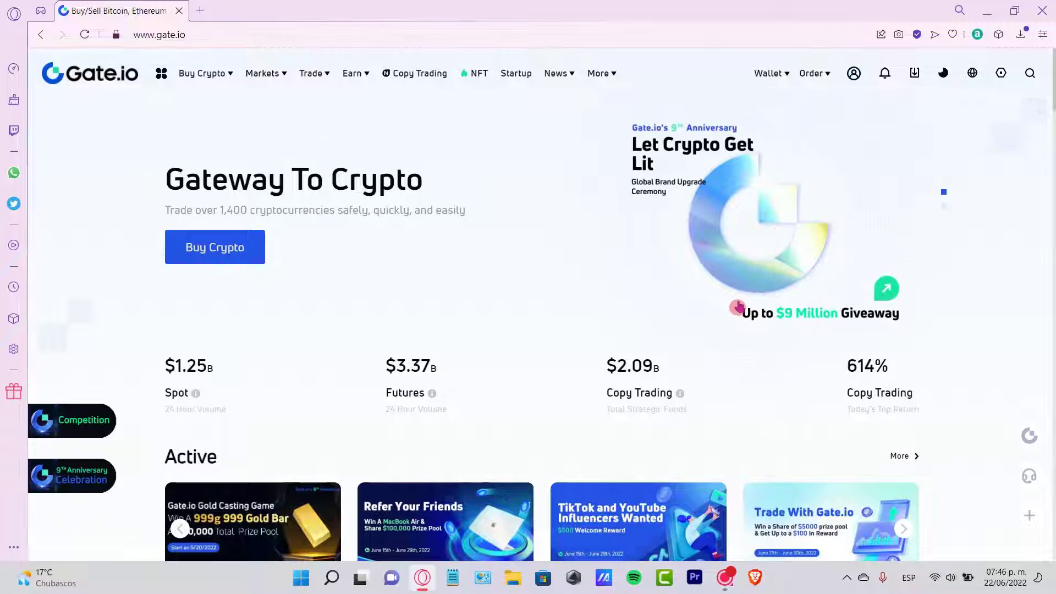
mouse_move(774, 77)
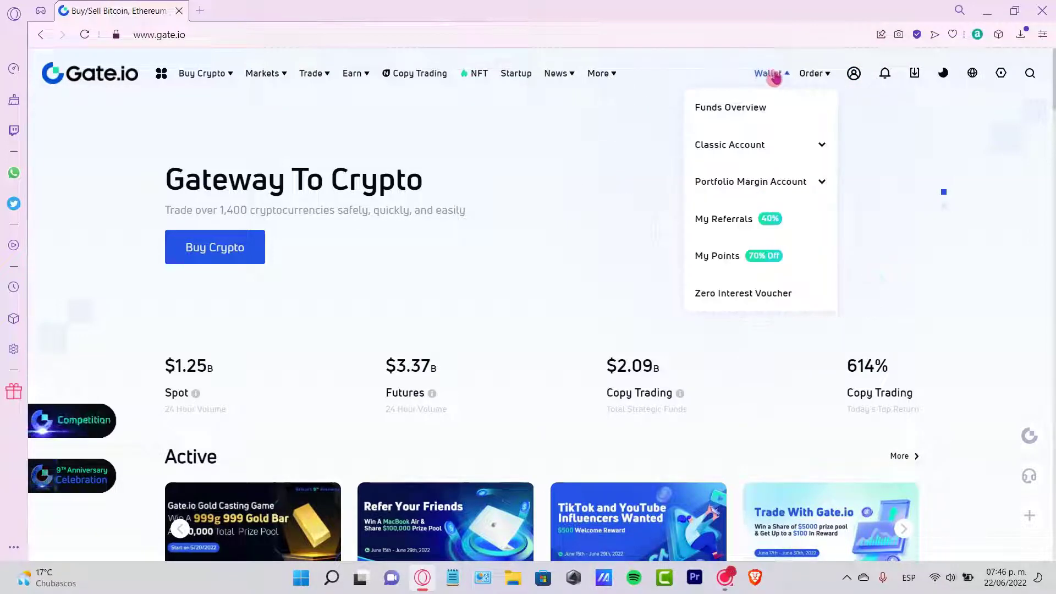
mouse_move(808, 79)
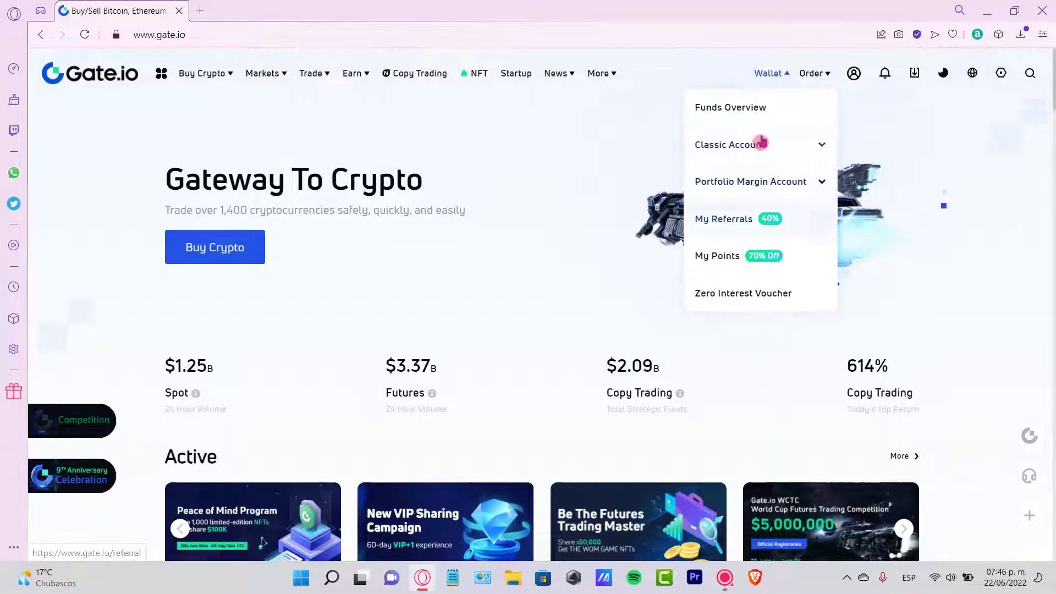
Open the Funds Overview and highlight the 0.31 Spot Account balance
left_click(752, 113)
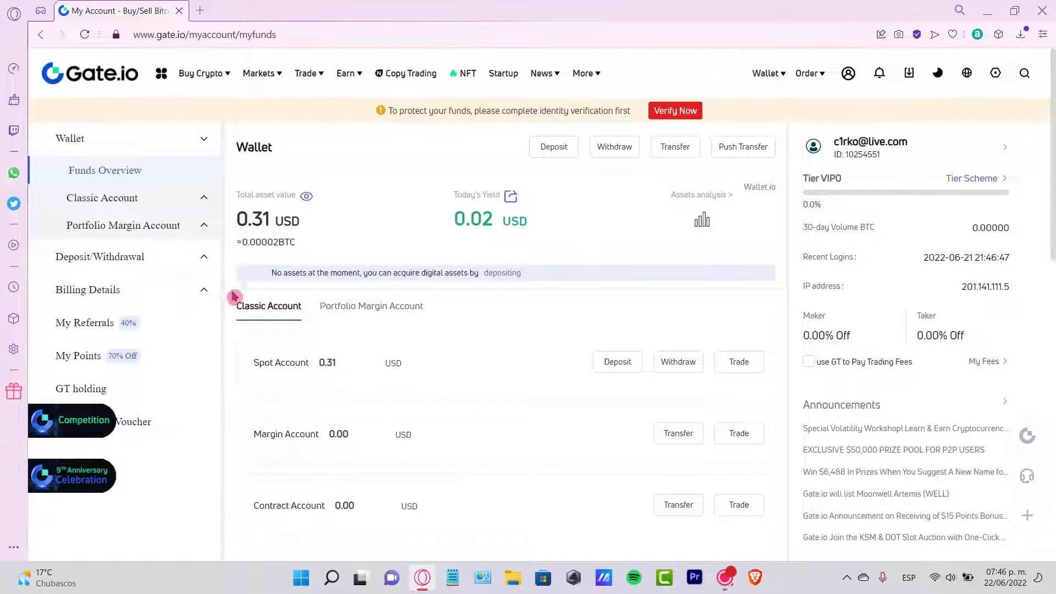
scroll(234, 297, "down", 1)
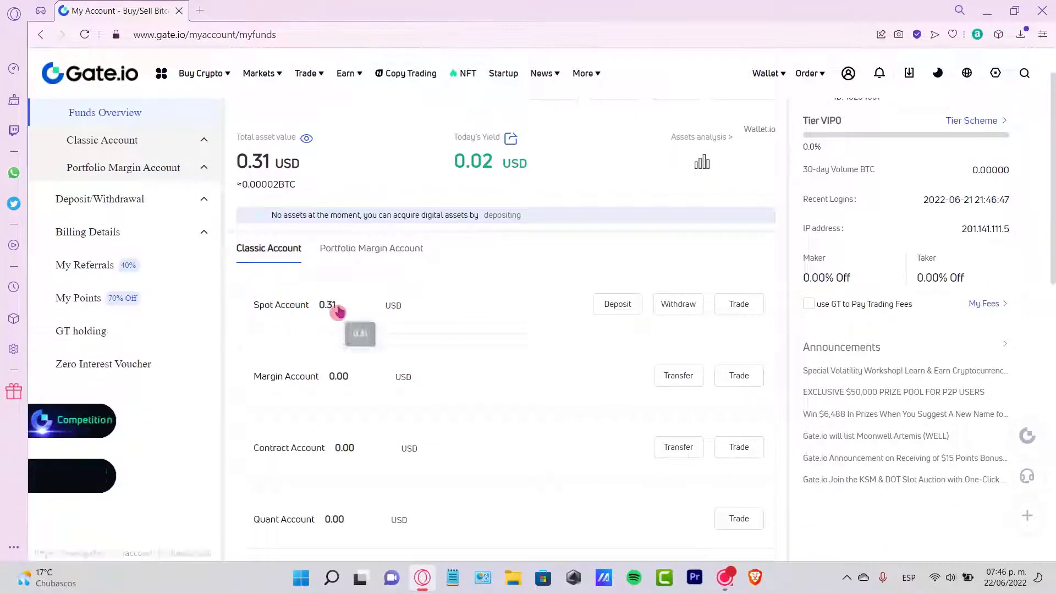
left_click_drag(338, 312, 248, 305)
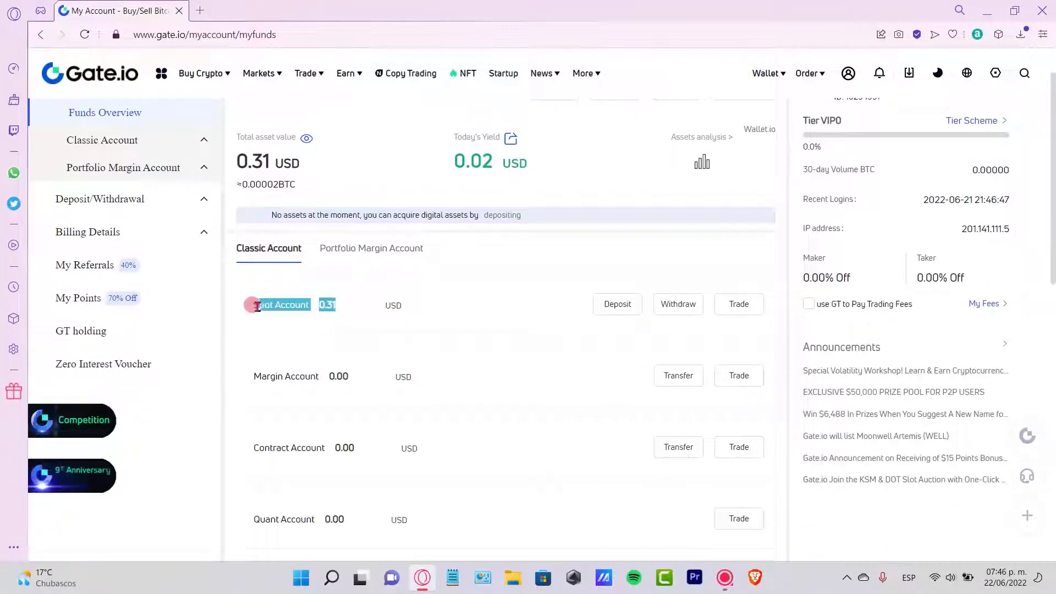
left_click(385, 304)
Open the Spot Account and start an AVAX deposit, which shows the identity-verification notice
left_click(292, 304)
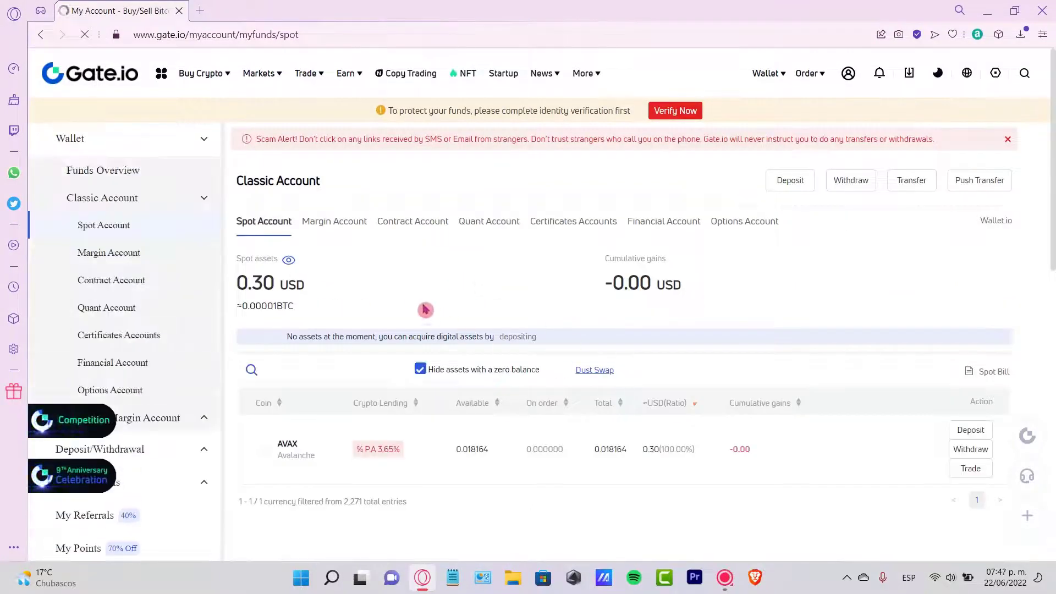
left_click(968, 429)
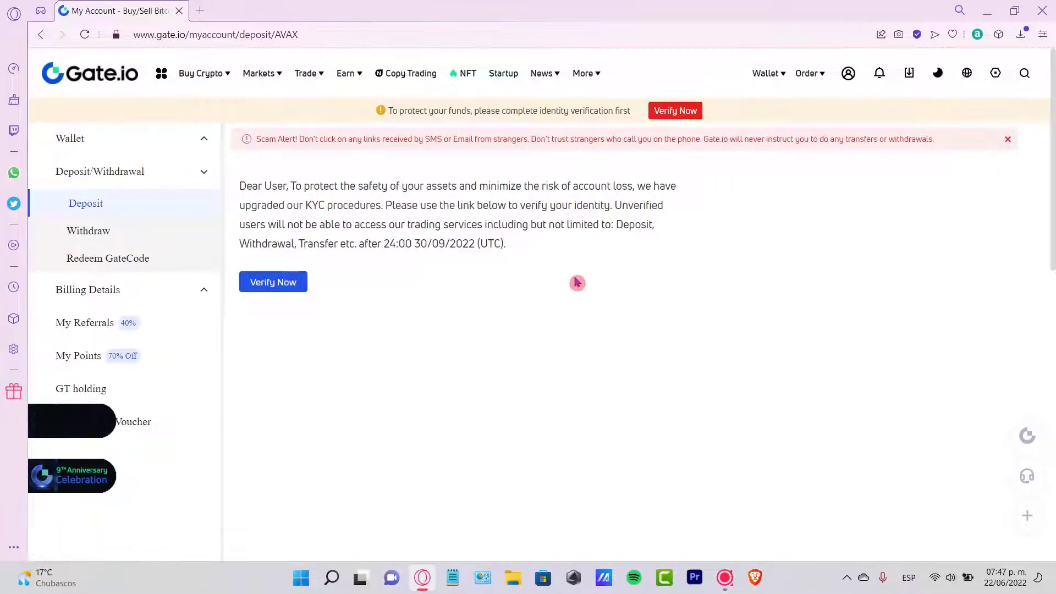
scroll(348, 208, "down", 2)
scroll(347, 208, "down", 5)
scroll(353, 215, "up", 7)
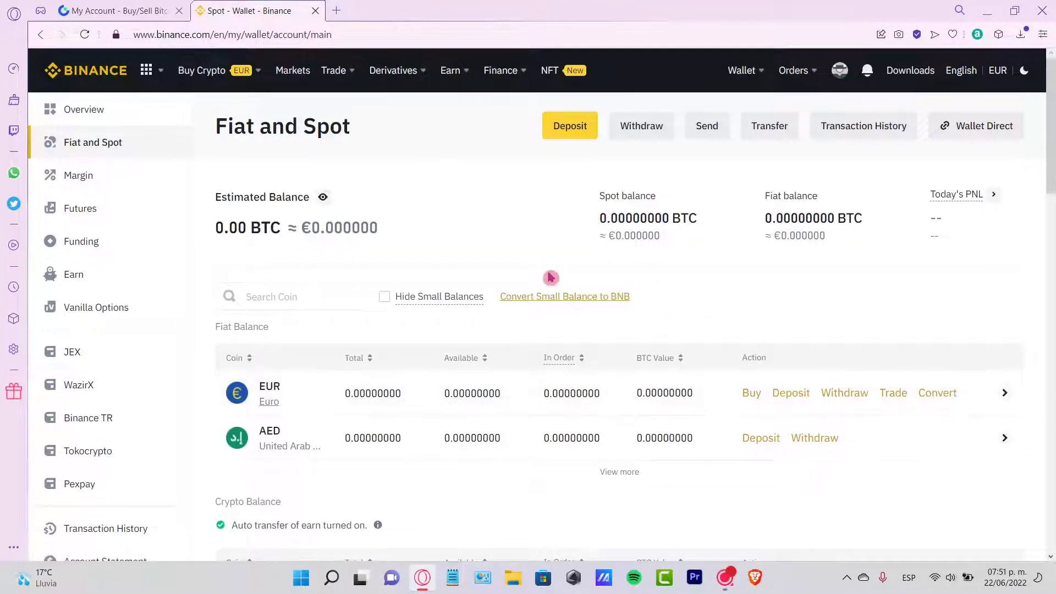
Look over the zero balances in Binance's Fiat and Spot wallet
scroll(442, 278, "down", 2)
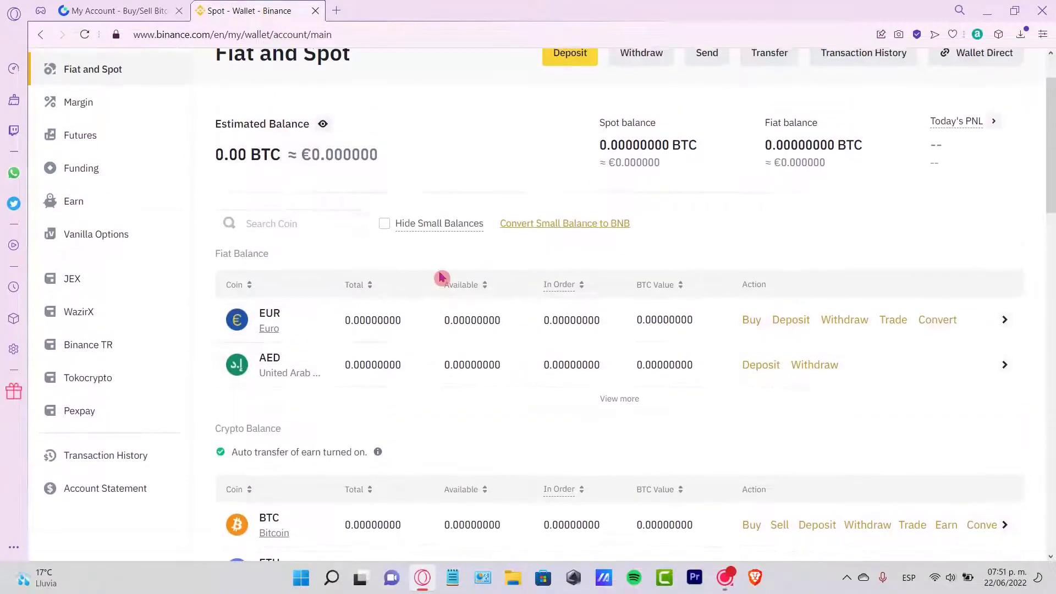
scroll(441, 278, "up", 2)
mouse_move(744, 82)
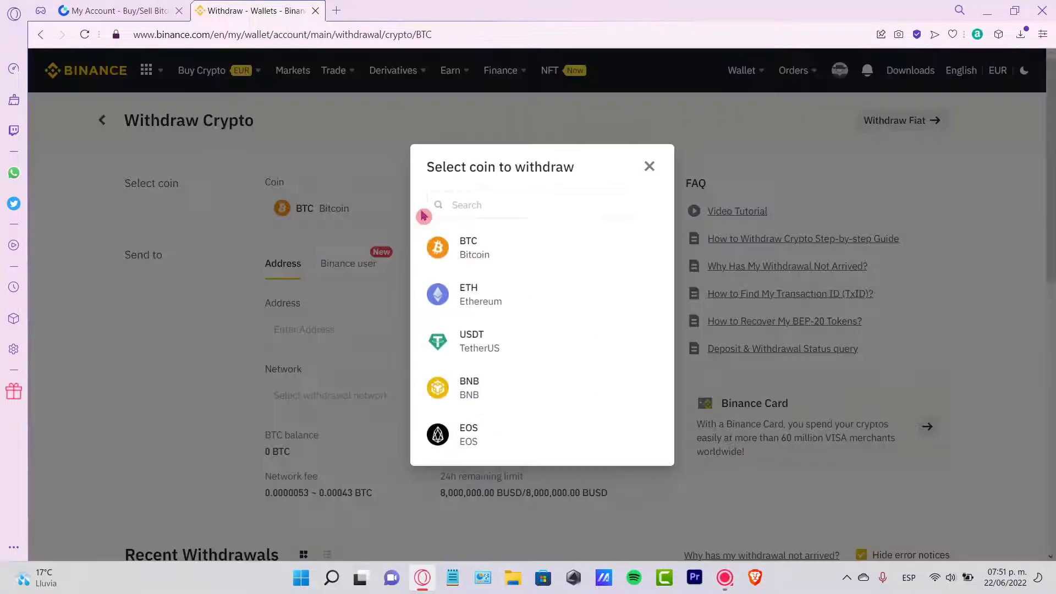
Choose USDT TetherUS as the withdrawal coin and focus the Address field
left_click(472, 343)
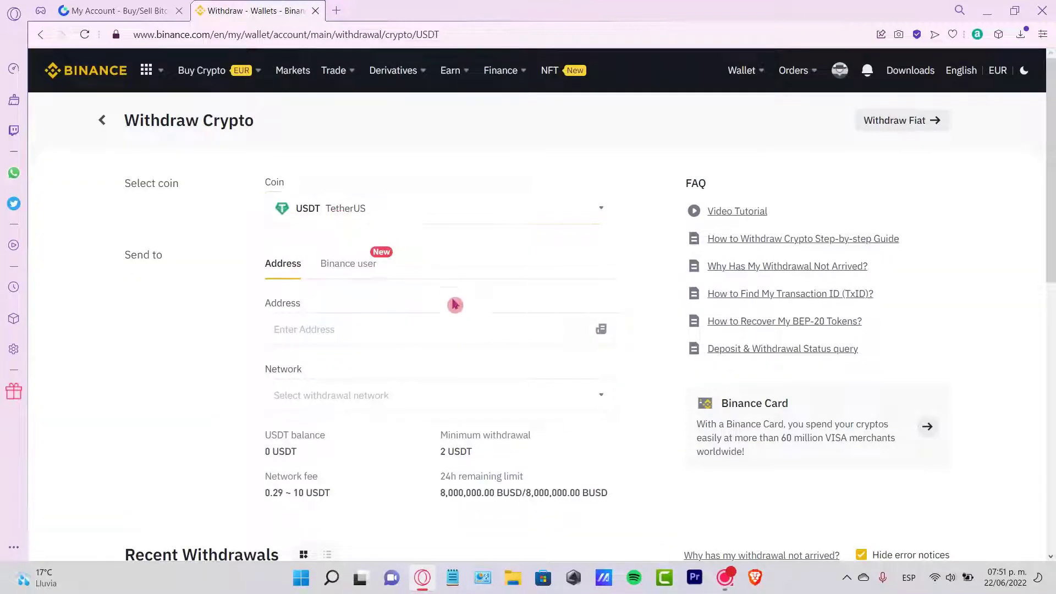
left_click(344, 322)
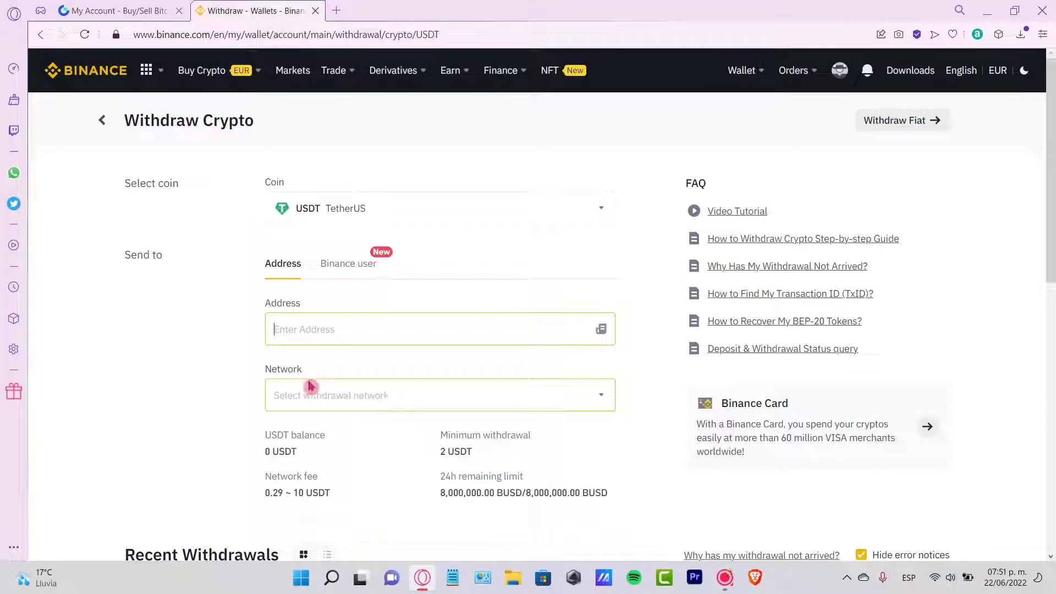
Back in Gate.io, dismiss the scam alert and open the USDT deposit page from Funds Overview
left_click(147, 10)
mouse_move(258, 73)
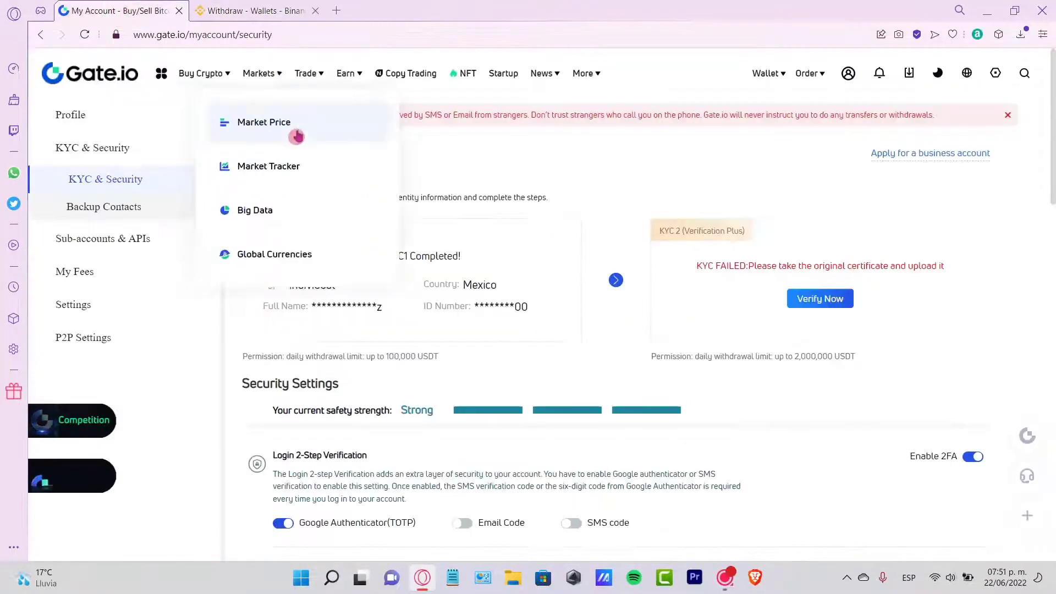
mouse_move(777, 75)
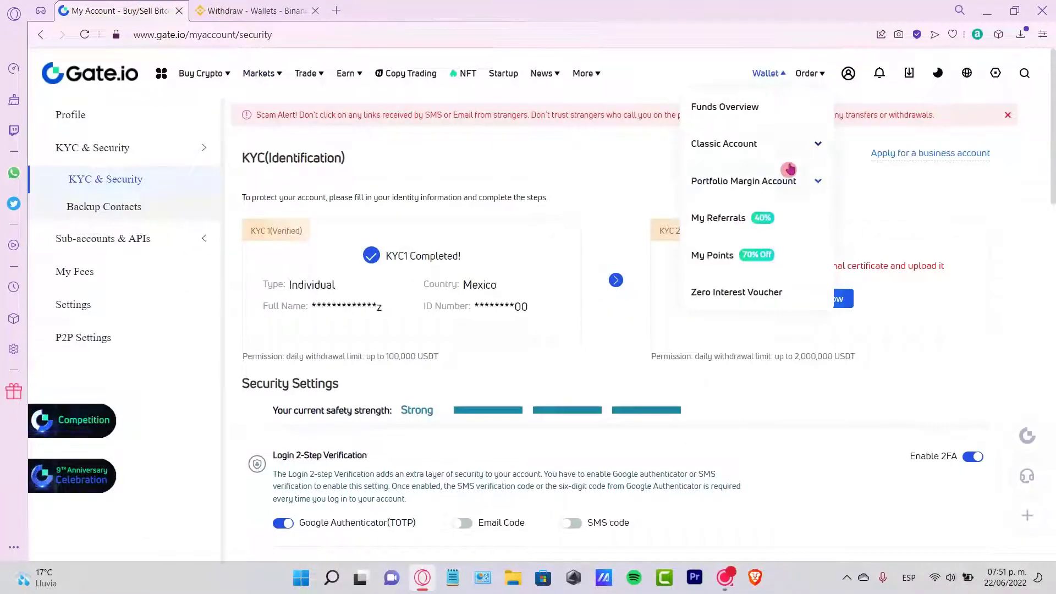
left_click(735, 107)
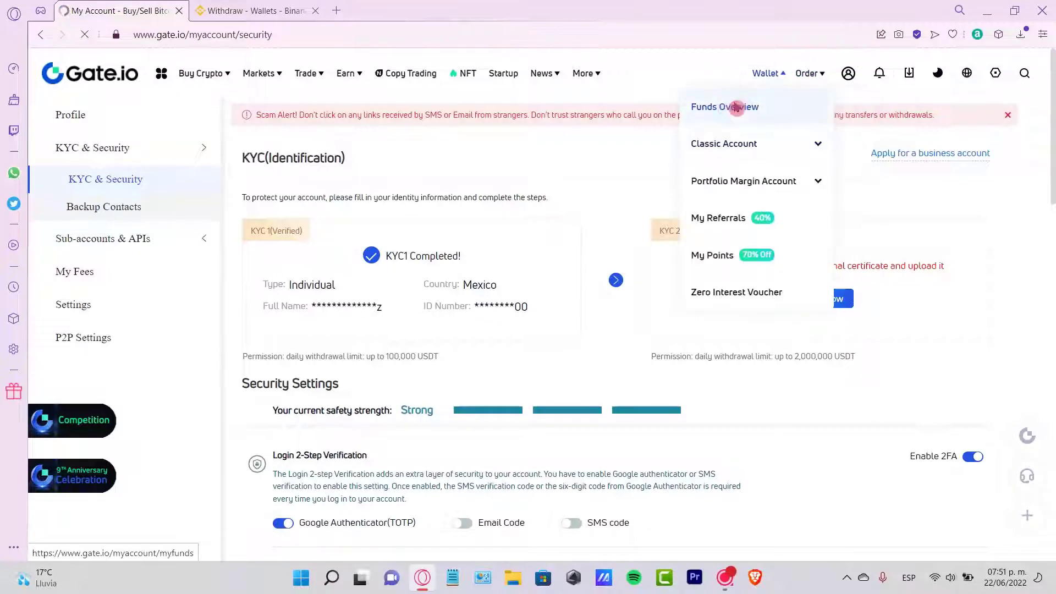
left_click(1008, 115)
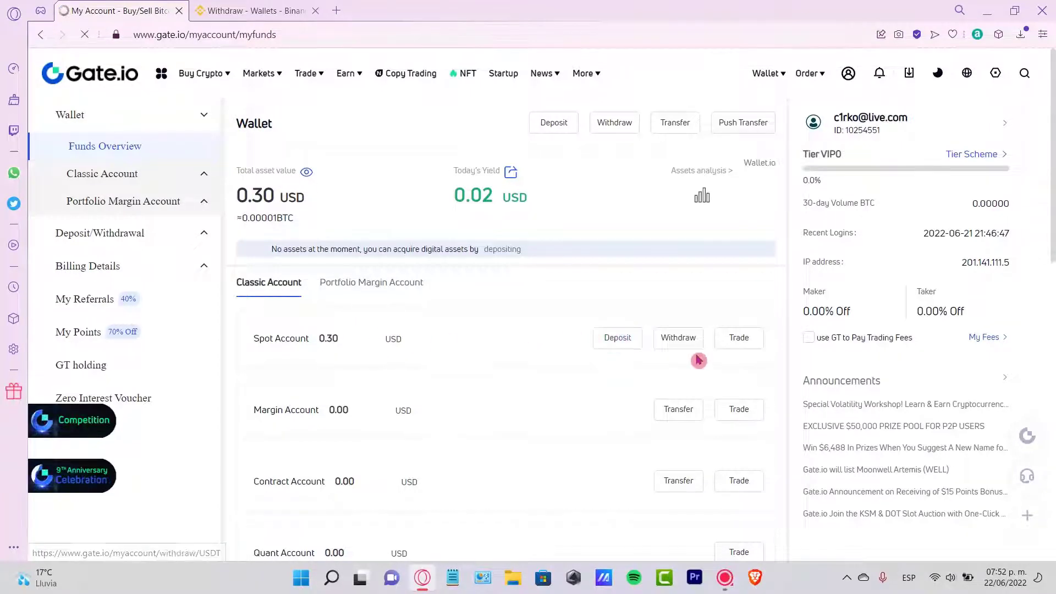
left_click(633, 349)
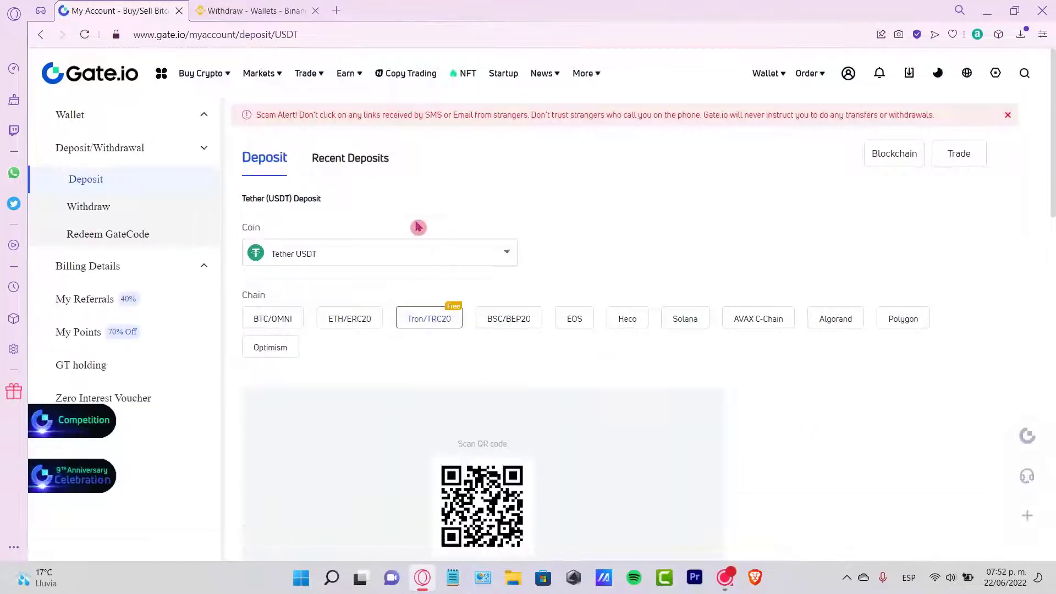
Keep Tether USDT as the deposit coin and switch the deposit chain to BSC/BEP20
left_click(301, 246)
left_click(321, 268)
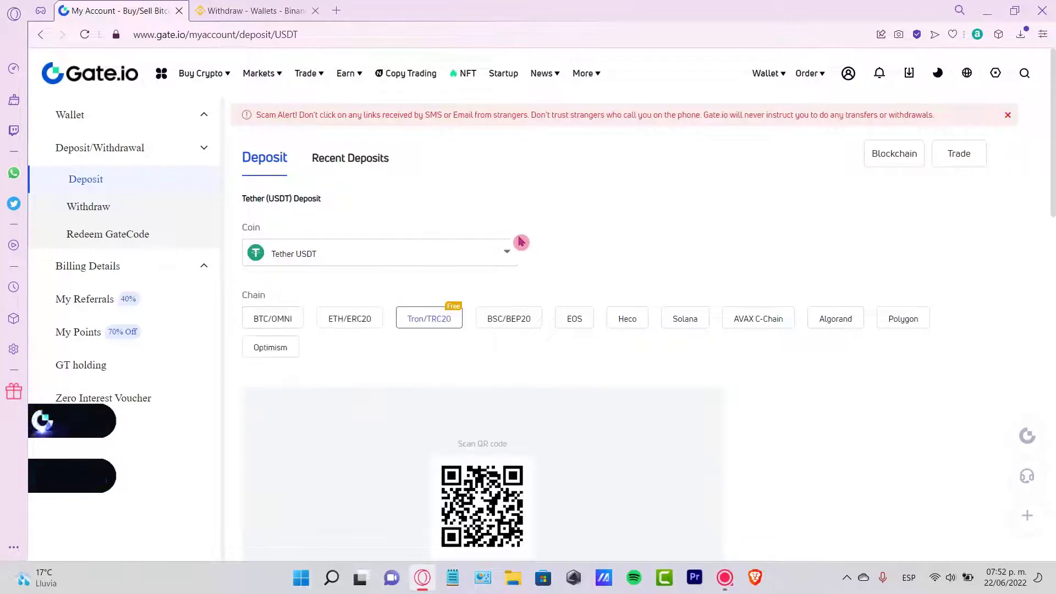
left_click(509, 249)
left_click(622, 254)
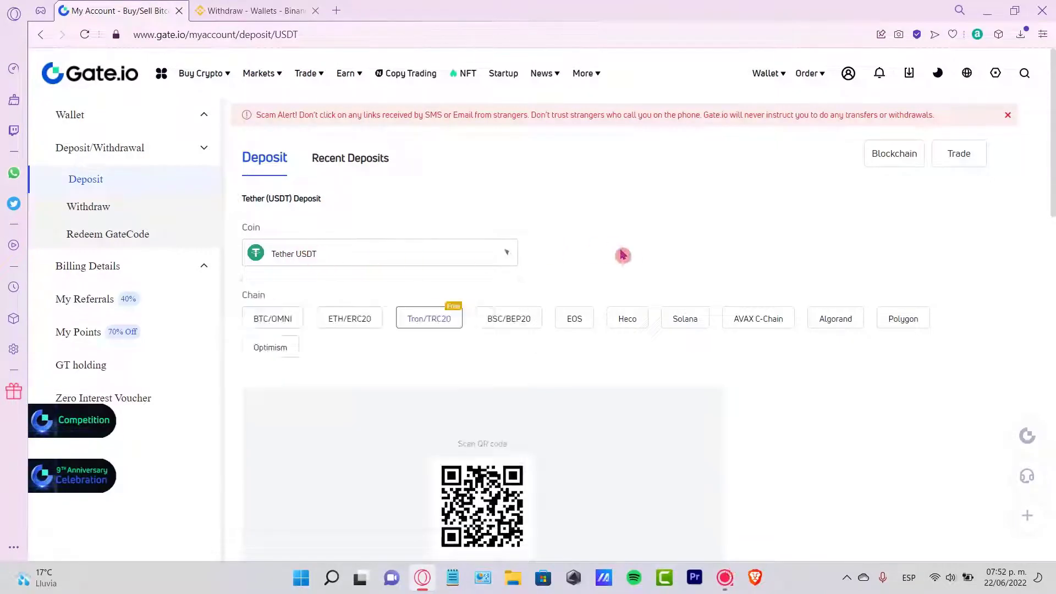
scroll(579, 268, "down", 1)
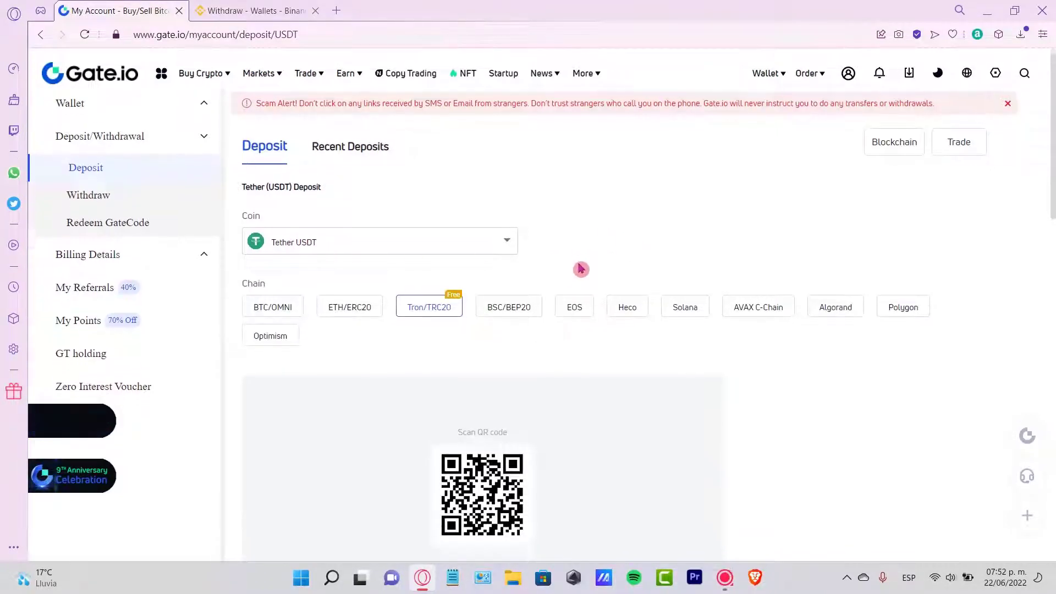
left_click(510, 242)
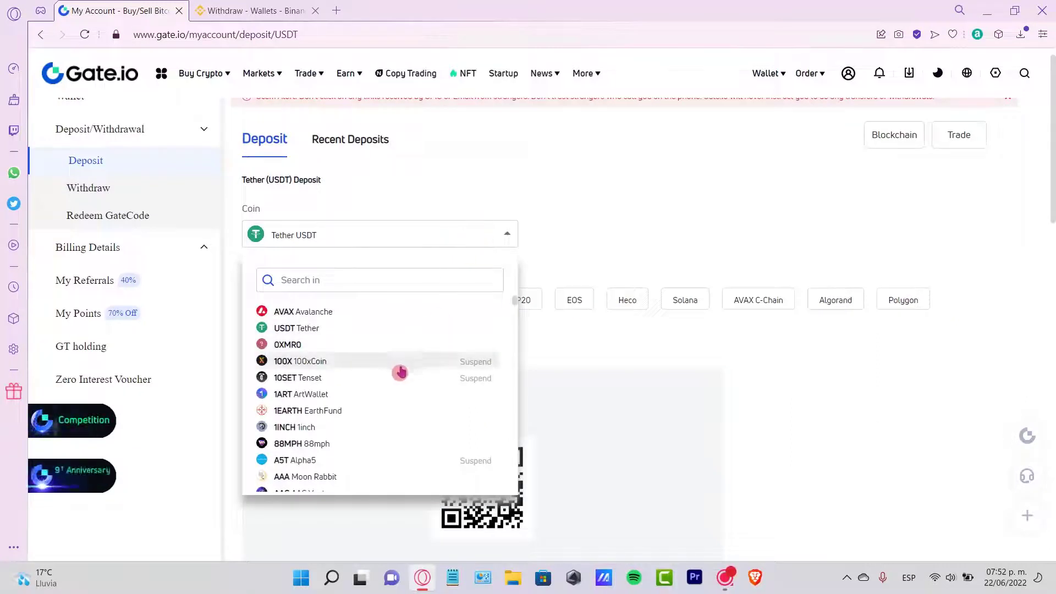
left_click(592, 226)
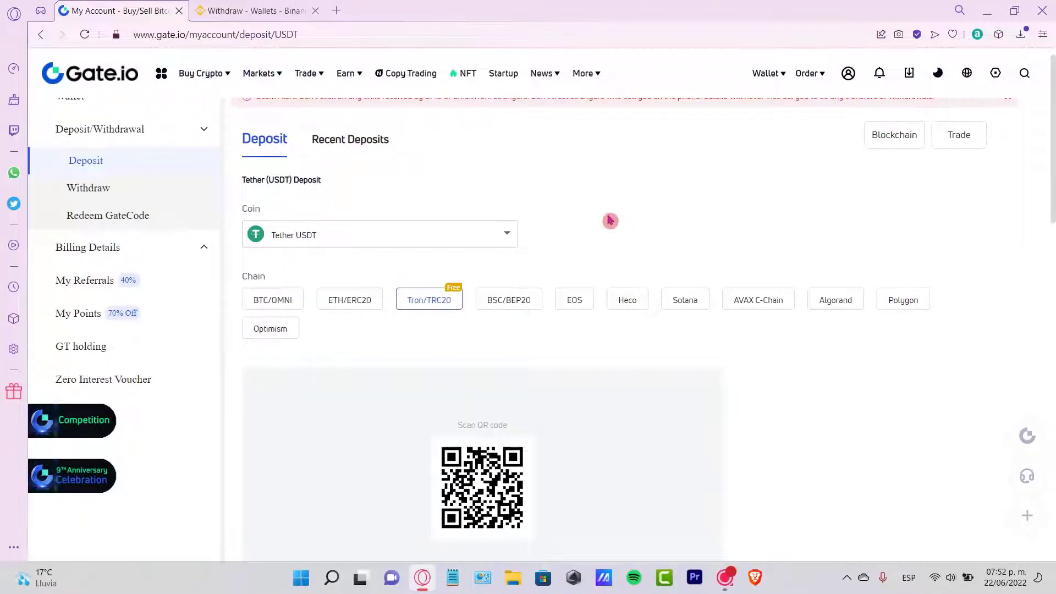
scroll(609, 220, "down", 1)
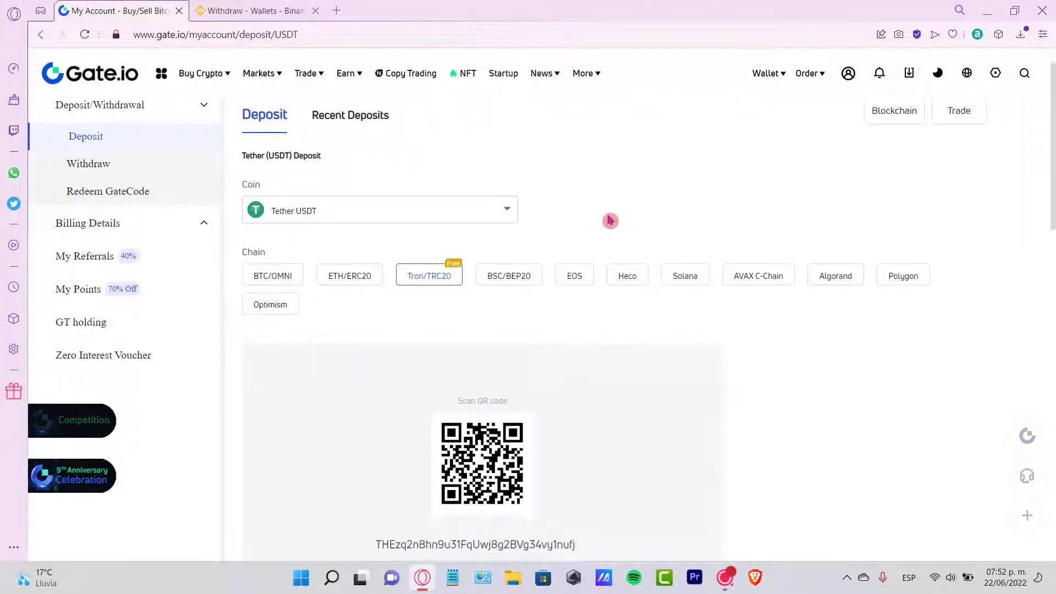
left_click(493, 281)
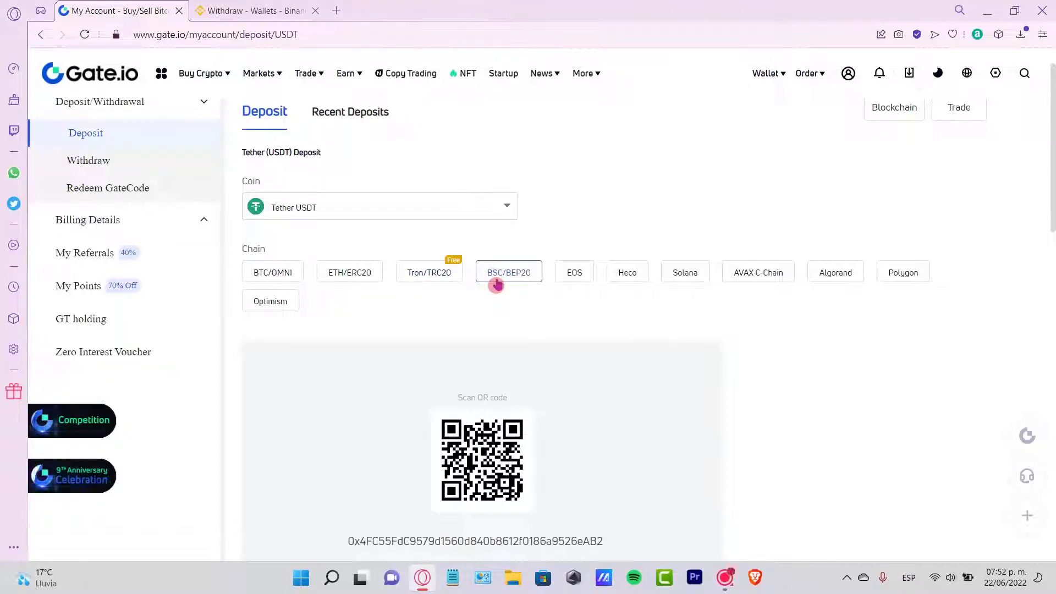
Copy the USDT BSC/BEP20 deposit address shown under the QR code
scroll(496, 284, "down", 1)
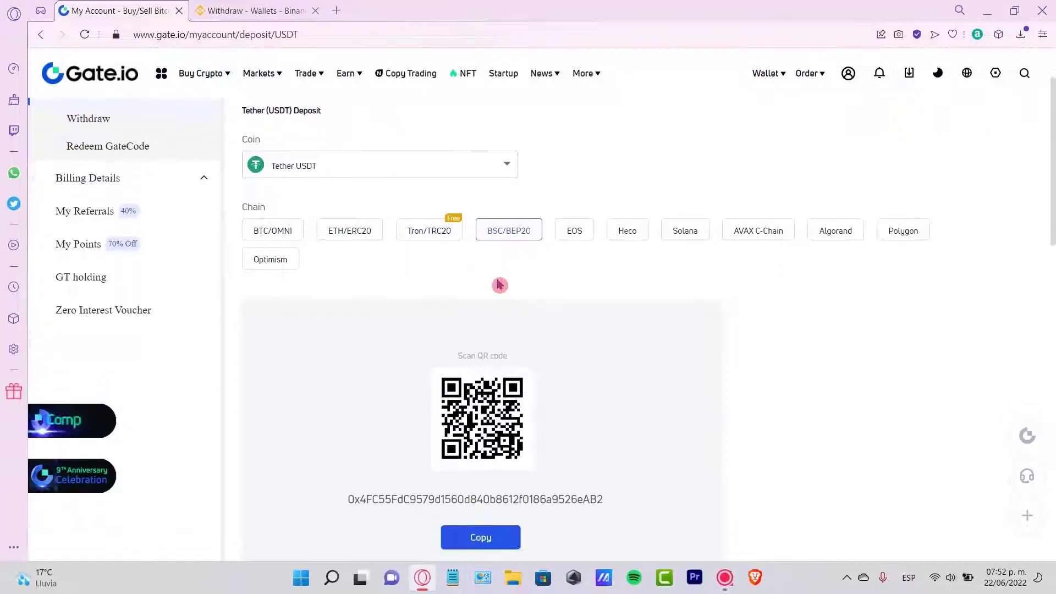
left_click(506, 165)
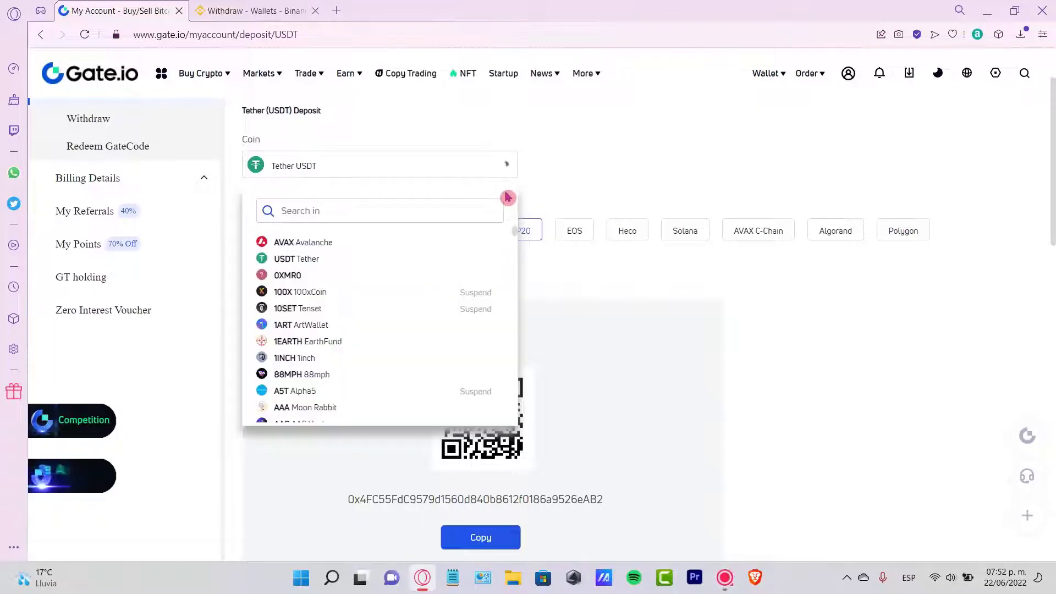
left_click(564, 323)
scroll(564, 324, "down", 3)
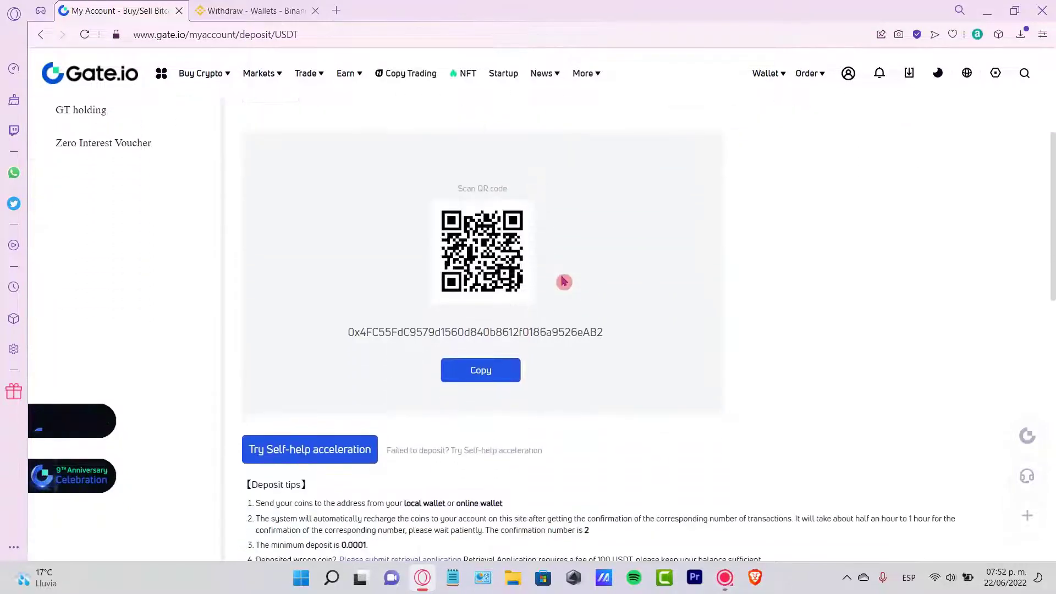
left_click(481, 371)
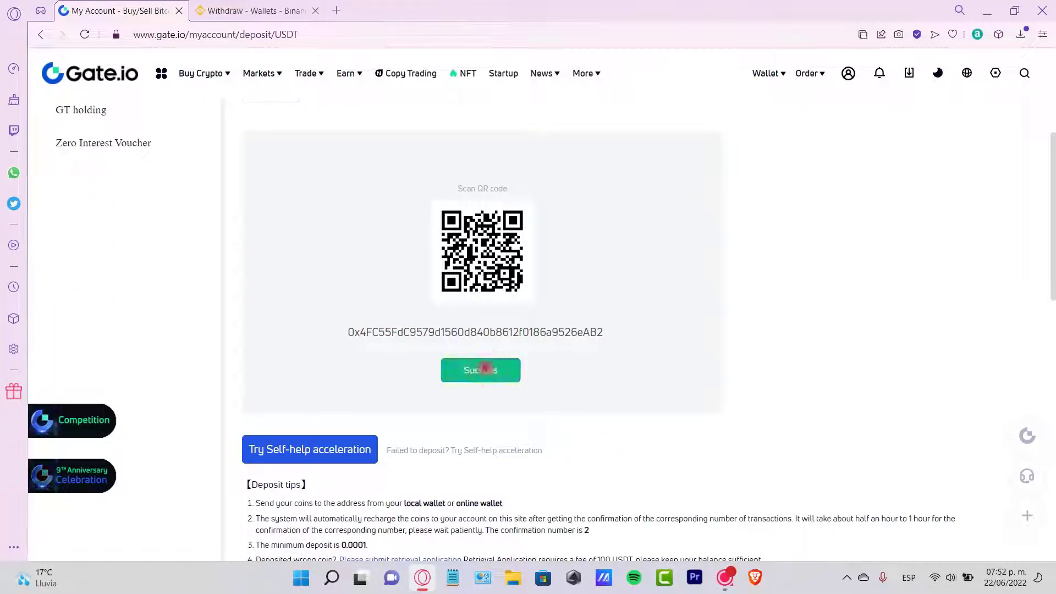
Paste the copied Gate.io deposit address into Binance's withdrawal Address field
left_click(249, 16)
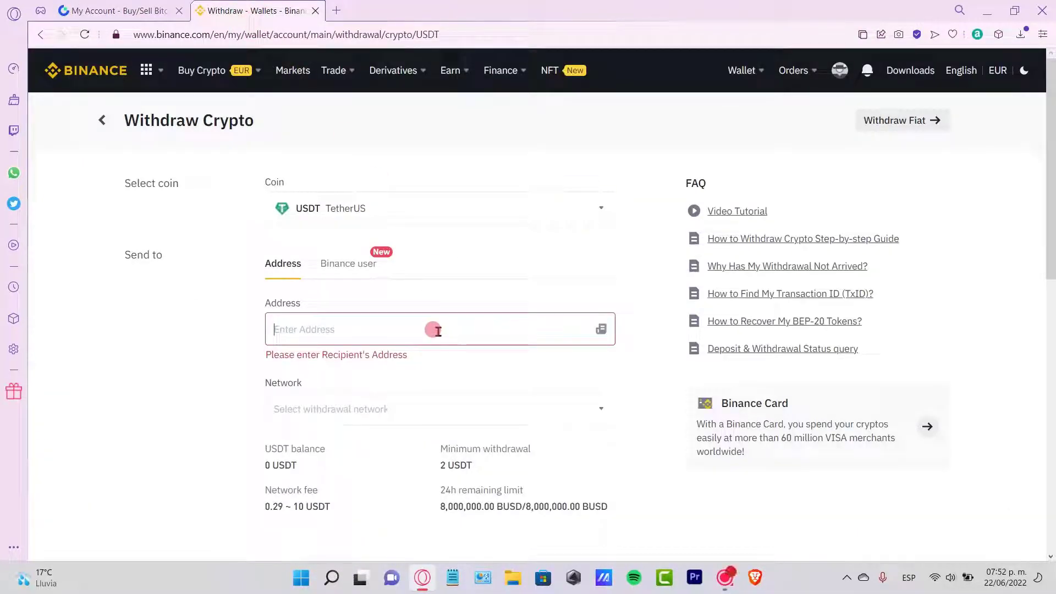
key("ctrl+v")
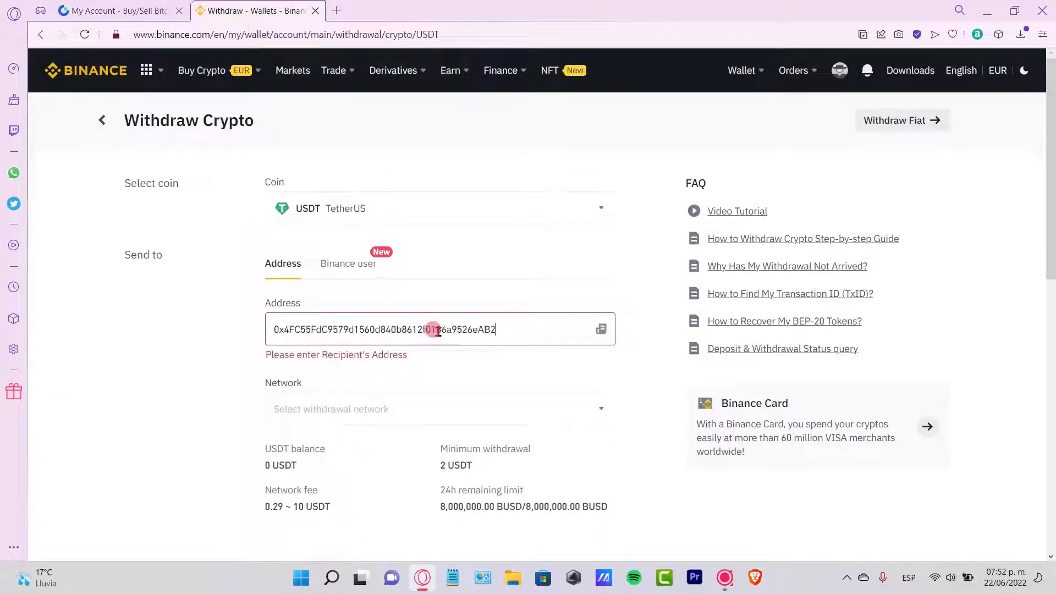
left_click(471, 364)
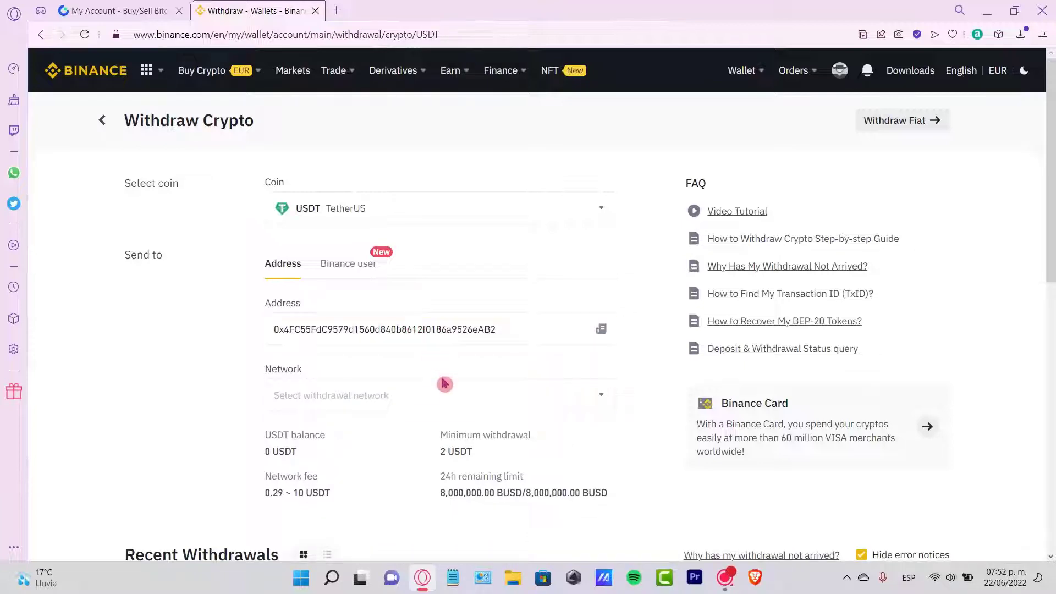
Set the withdrawal network to BSC BNB Smart Chain (BEP20)
left_click(439, 392)
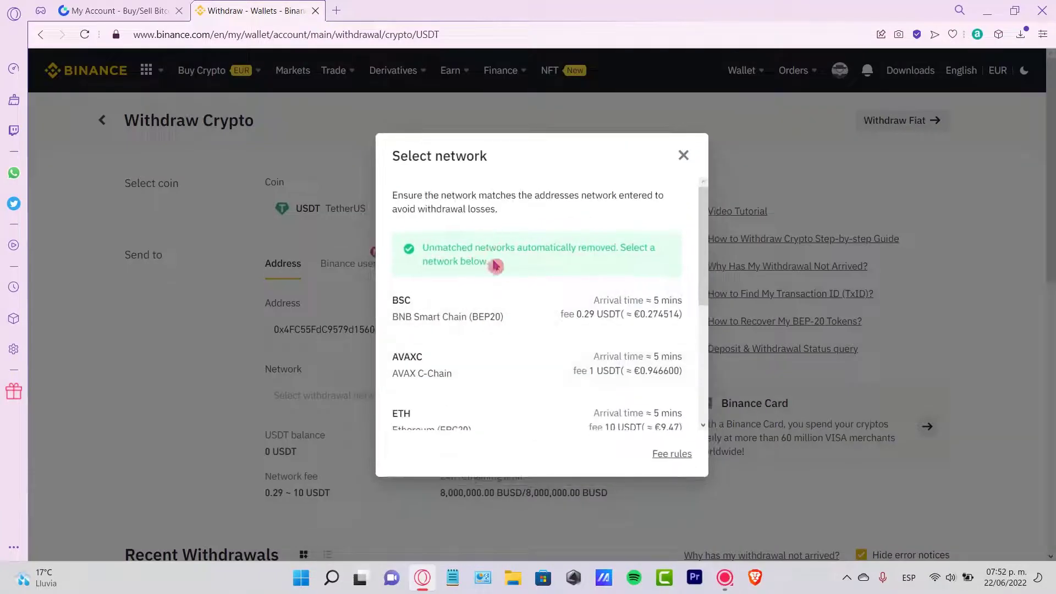
left_click_drag(503, 263, 419, 248)
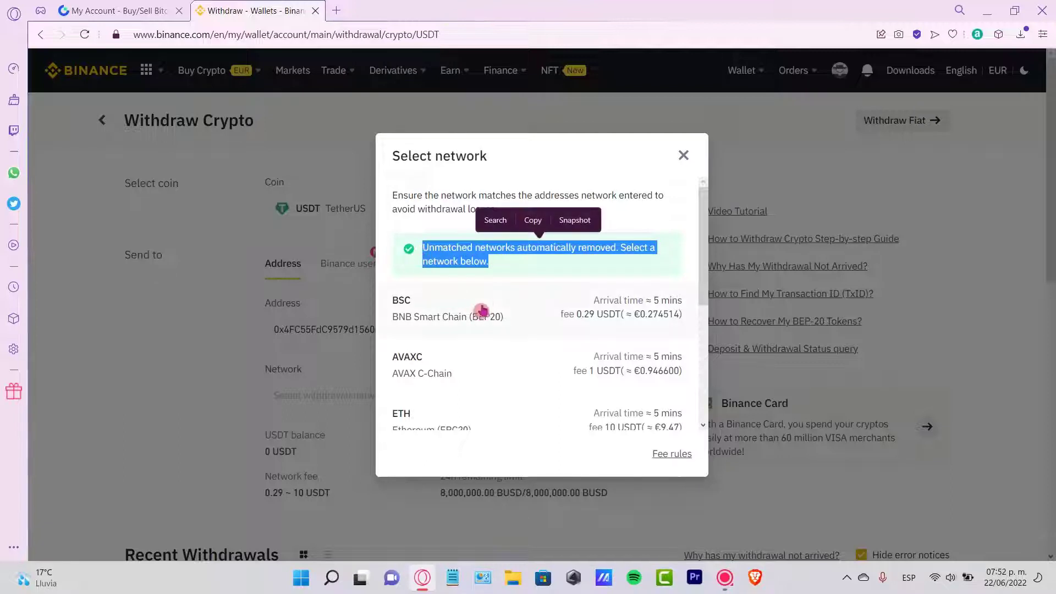
scroll(520, 273, "down", 1)
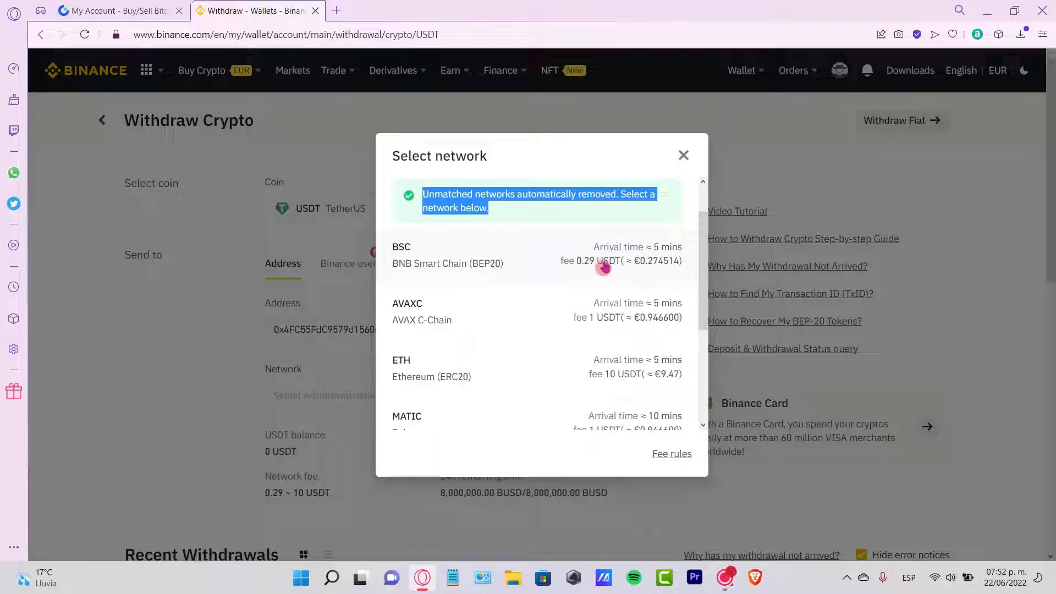
scroll(624, 337, "down", 2)
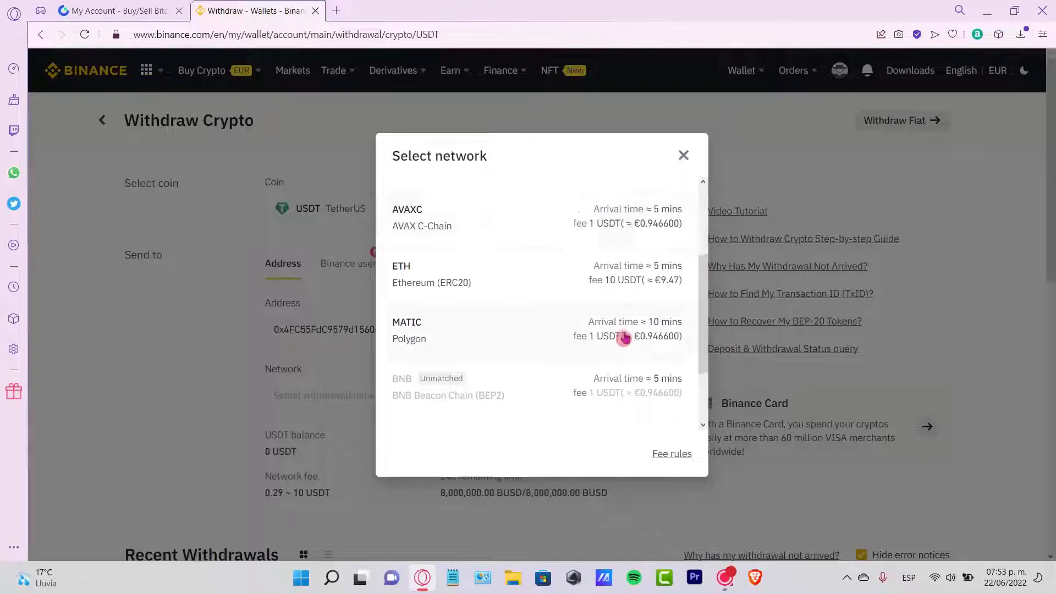
scroll(624, 337, "down", 2)
scroll(624, 337, "up", 5)
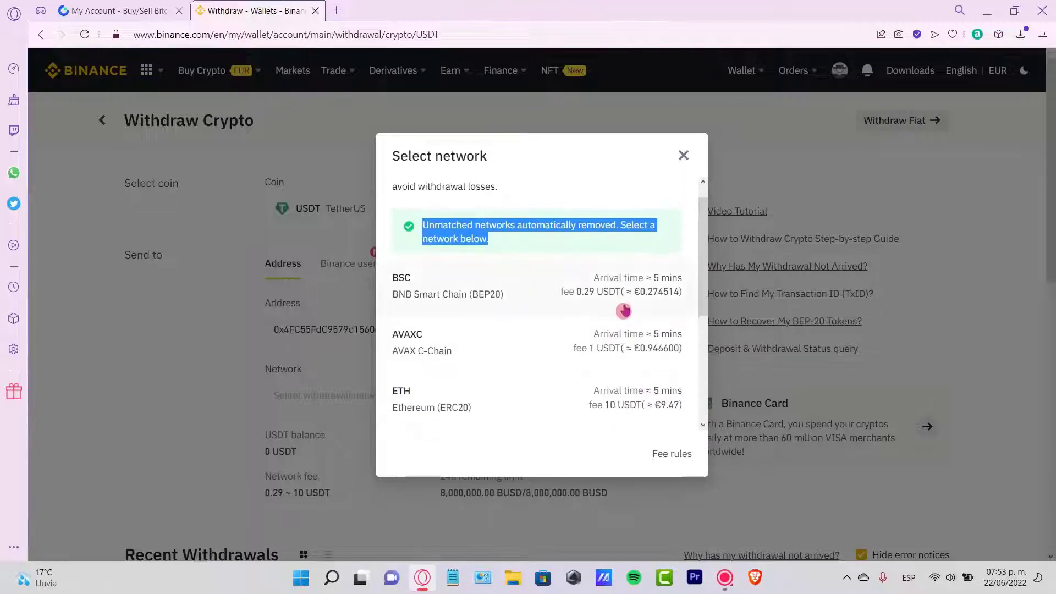
left_click(556, 301)
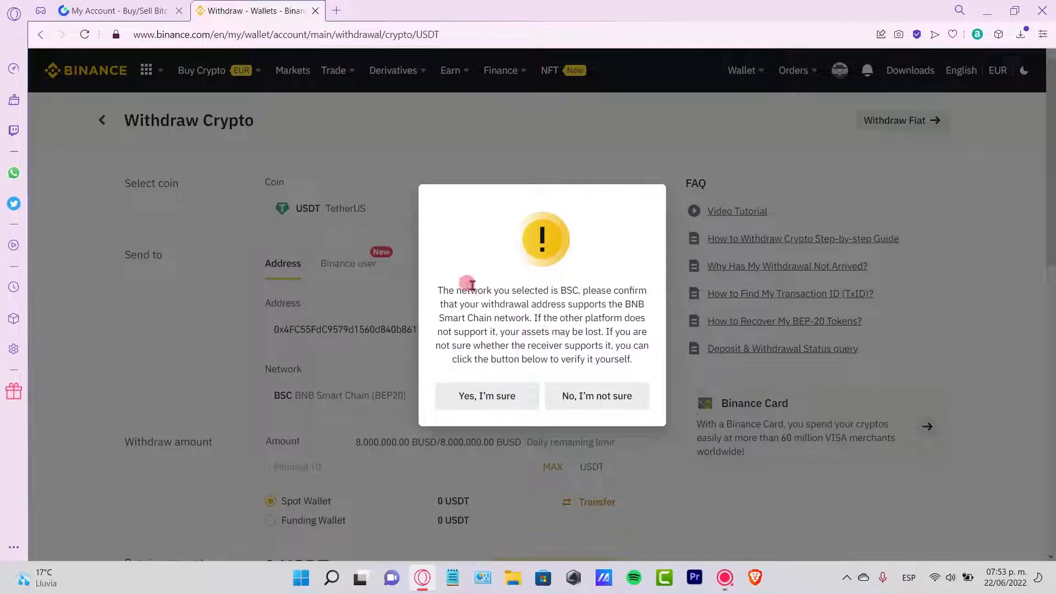
left_click_drag(477, 290, 624, 345)
Confirm the BSC network warning and enter a withdrawal amount of 12 USDT
left_click(507, 400)
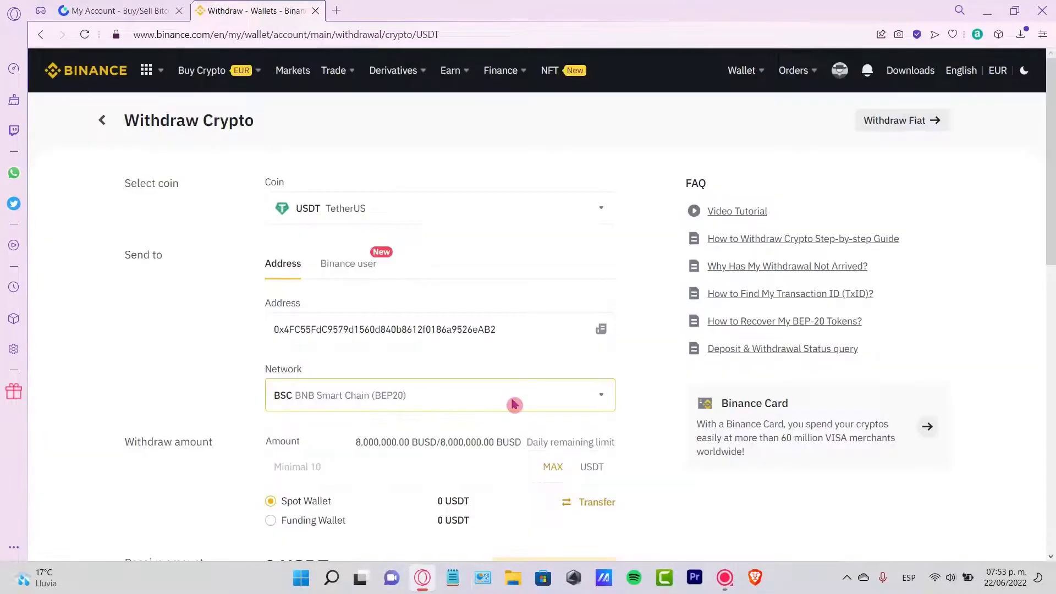
scroll(514, 405, "down", 3)
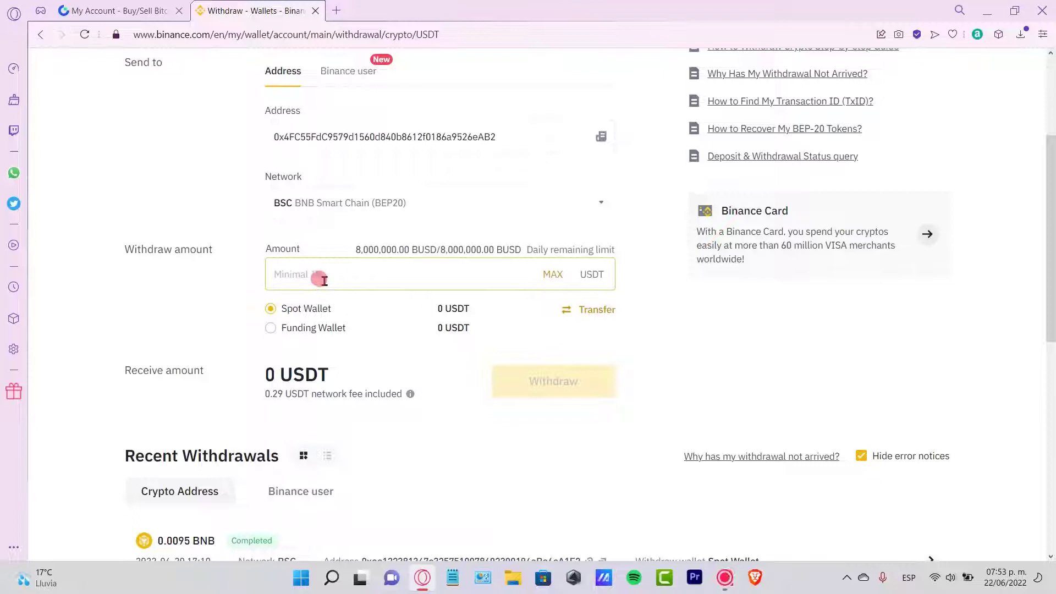
left_click(325, 281)
type("12")
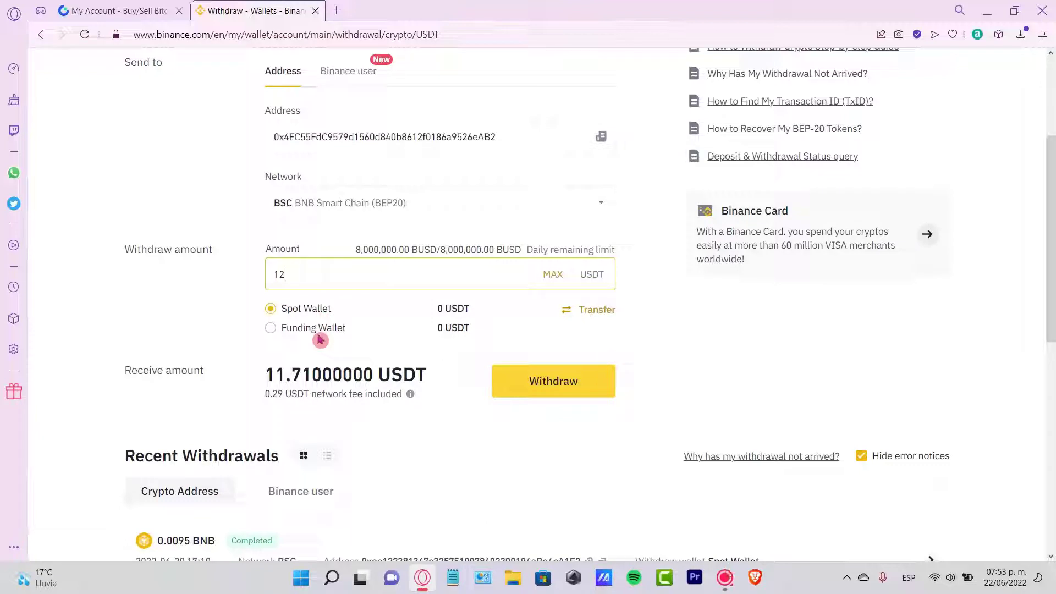
Review the 11.71 USDT receive amount, 0.29 USDT fee and the Recent Withdrawals list
left_click_drag(265, 377, 467, 413)
scroll(466, 412, "down", 2)
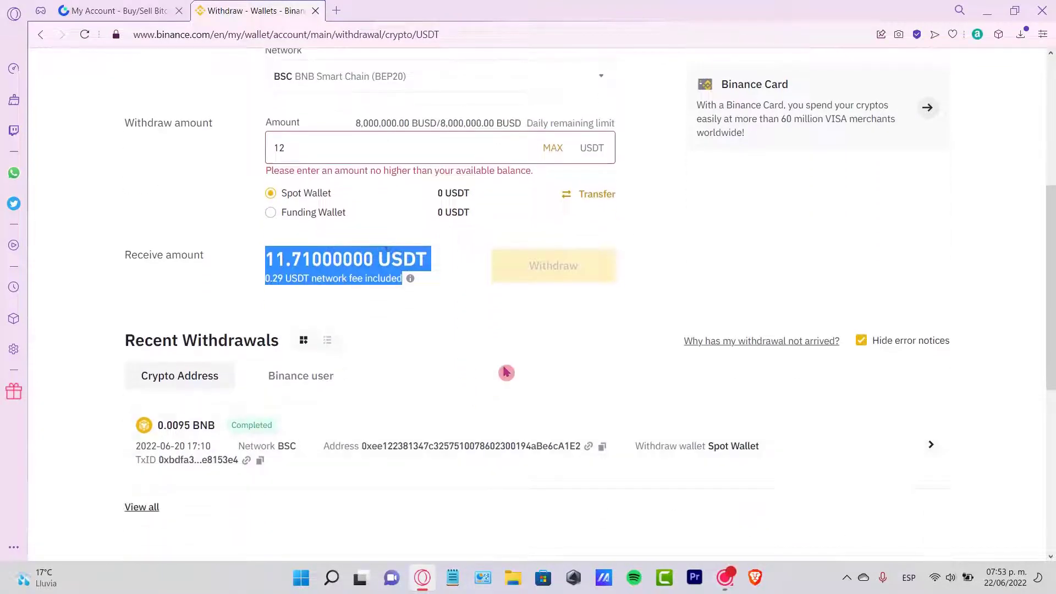
scroll(545, 283, "down", 2)
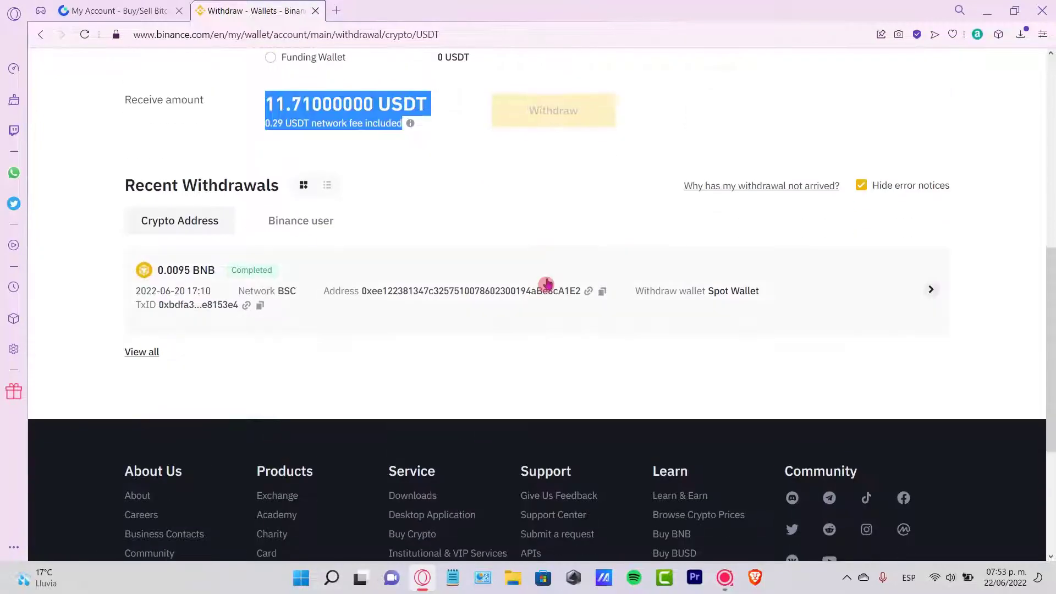
mouse_move(243, 276)
scroll(244, 277, "up", 2, "ctrl")
scroll(243, 276, "down", 1)
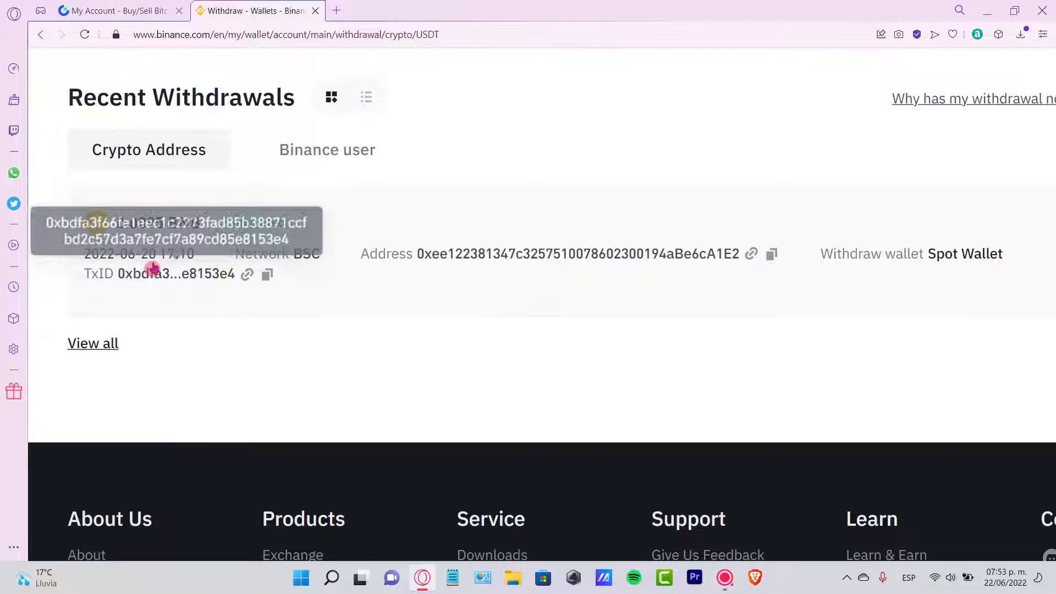
scroll(502, 269, "down", 2, "ctrl")
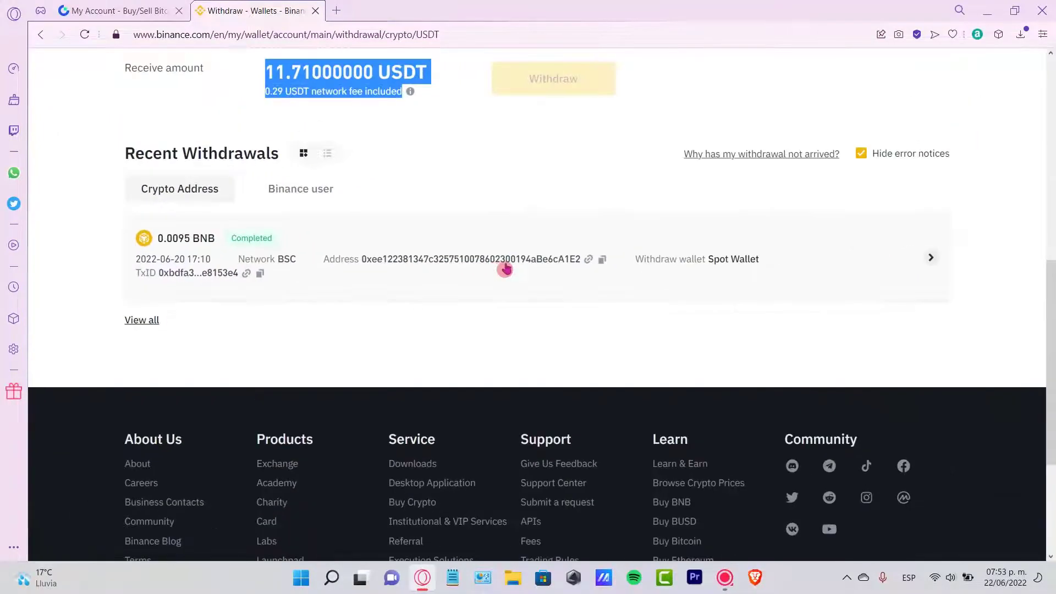
scroll(283, 268, "up", 2, "ctrl")
mouse_move(338, 220)
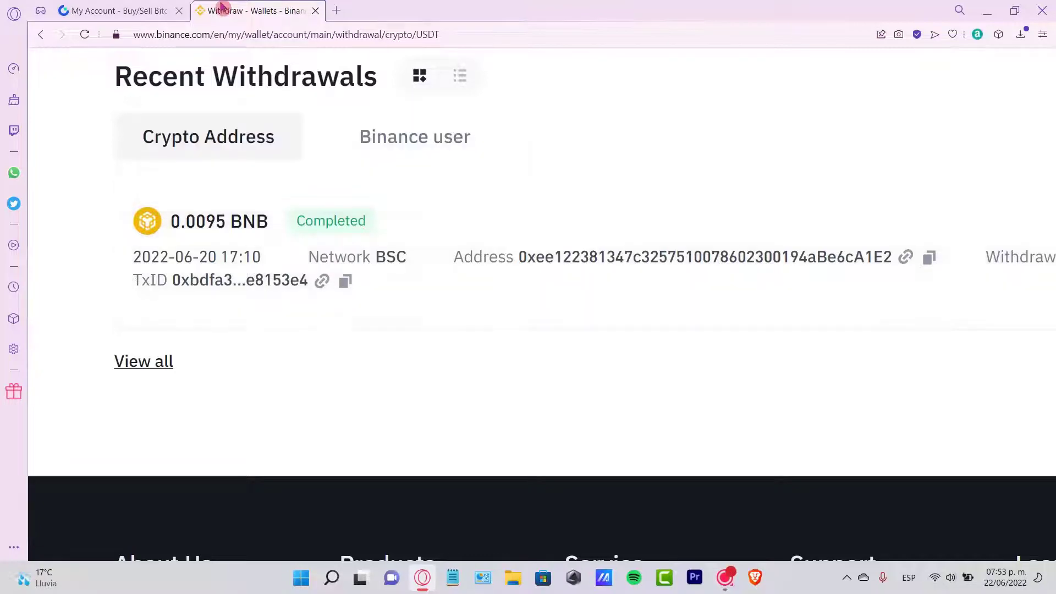
Return to Gate.io and open Funds Overview showing 0.30 USD total assets
left_click(137, 10)
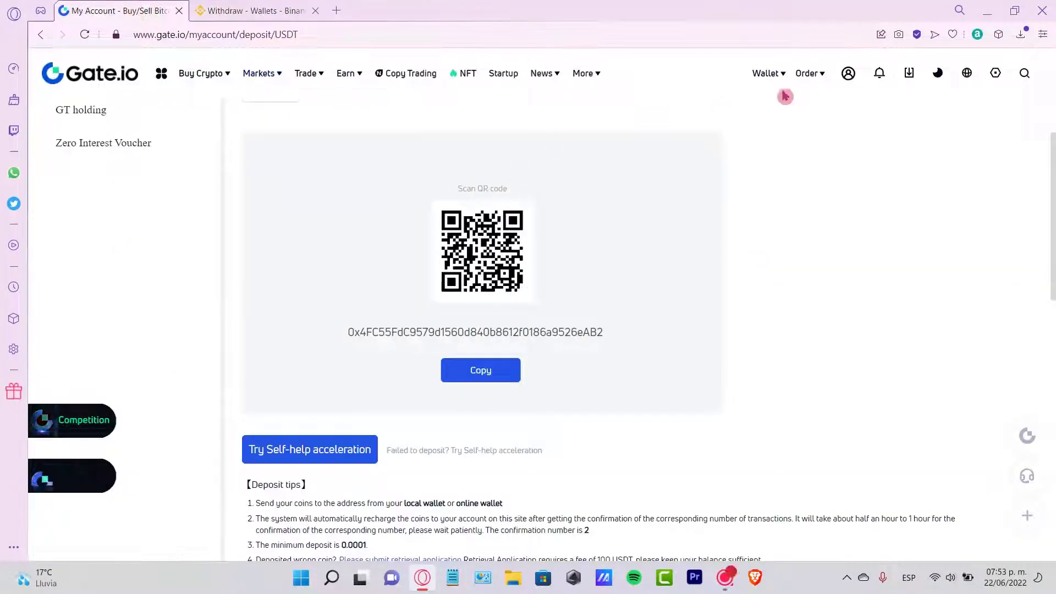
mouse_move(767, 74)
left_click(754, 110)
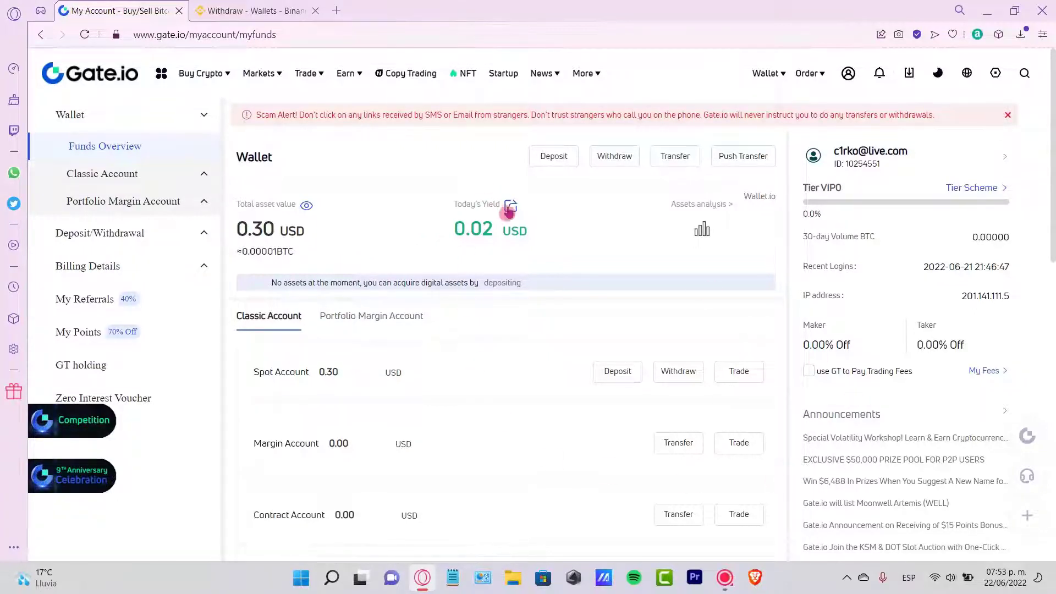
Open Binance Transaction History listing the completed 0.276395 USDC Spot Wallet deposit
left_click(275, 6)
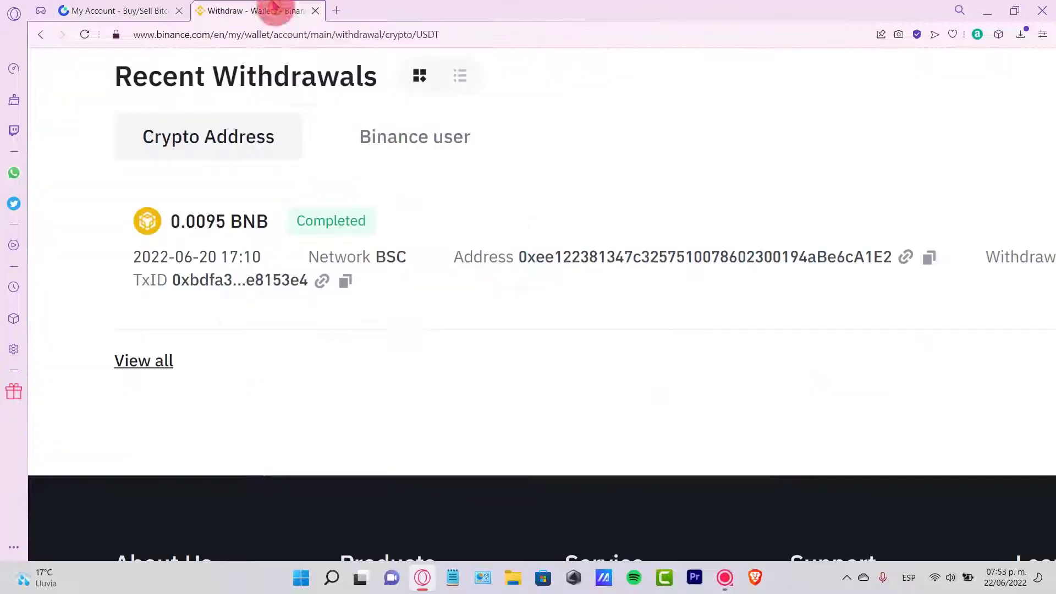
scroll(627, 122, "up", 2)
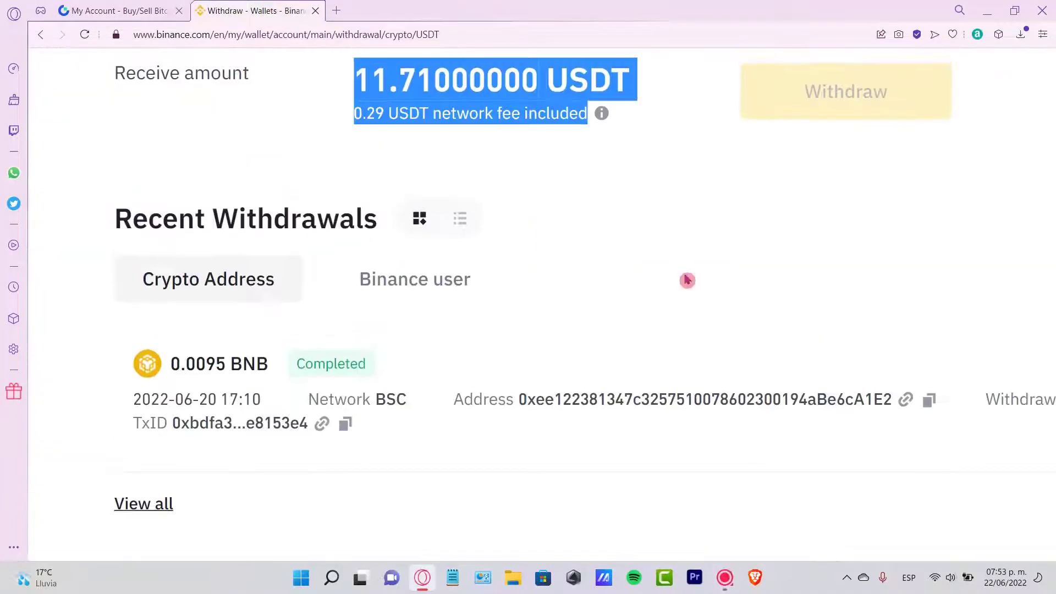
mouse_move(750, 71)
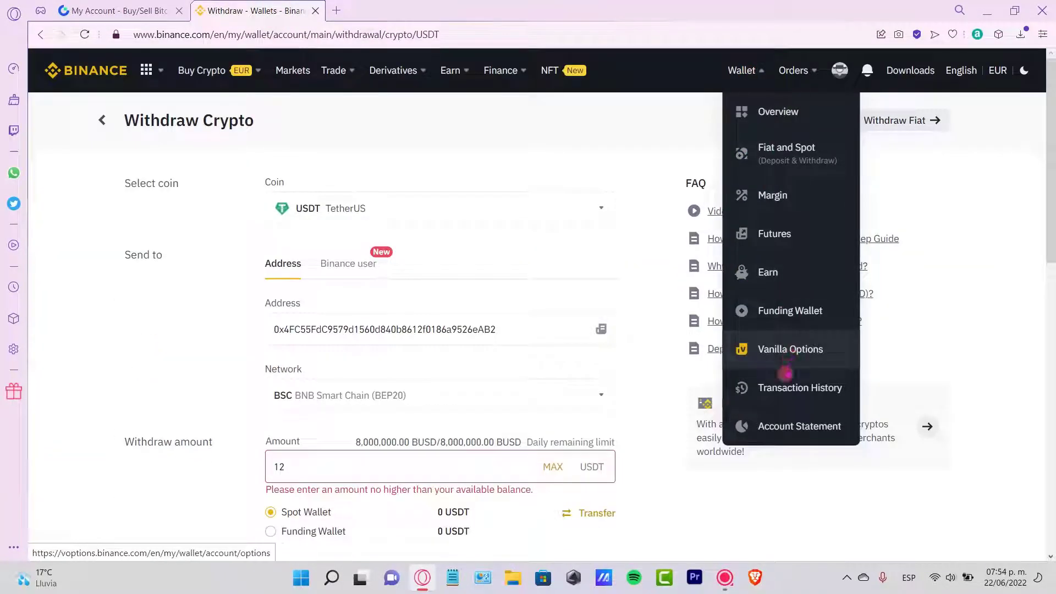
left_click(778, 391)
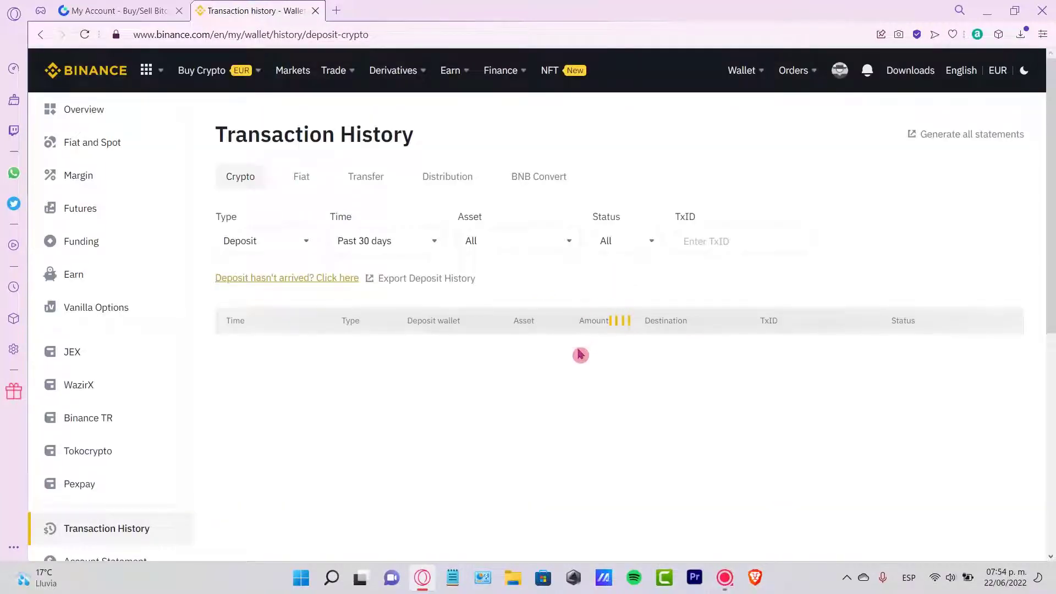
scroll(910, 352, "up", 5)
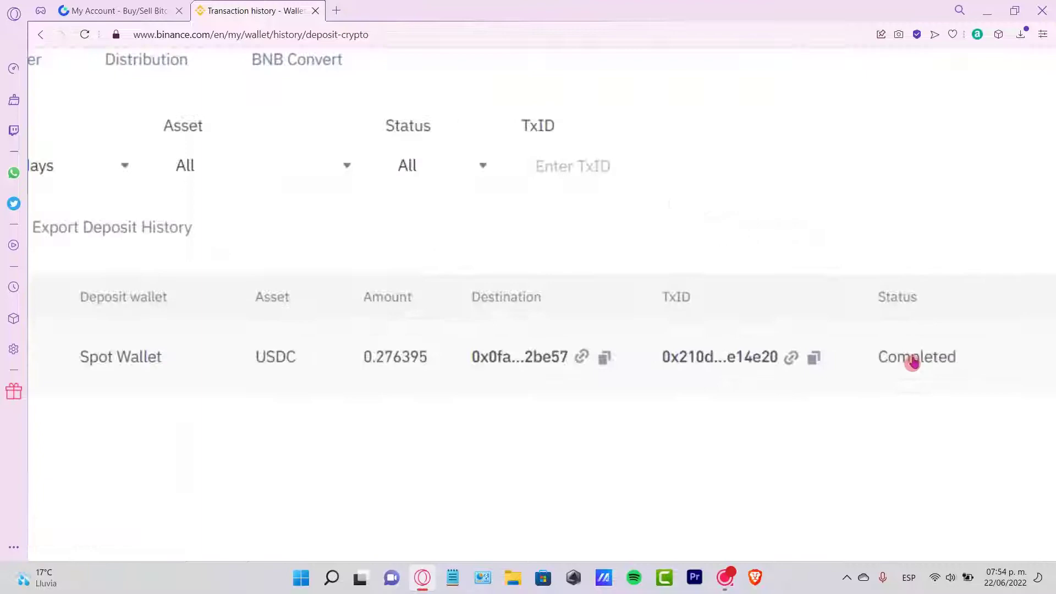
scroll(911, 363, "down", 5)
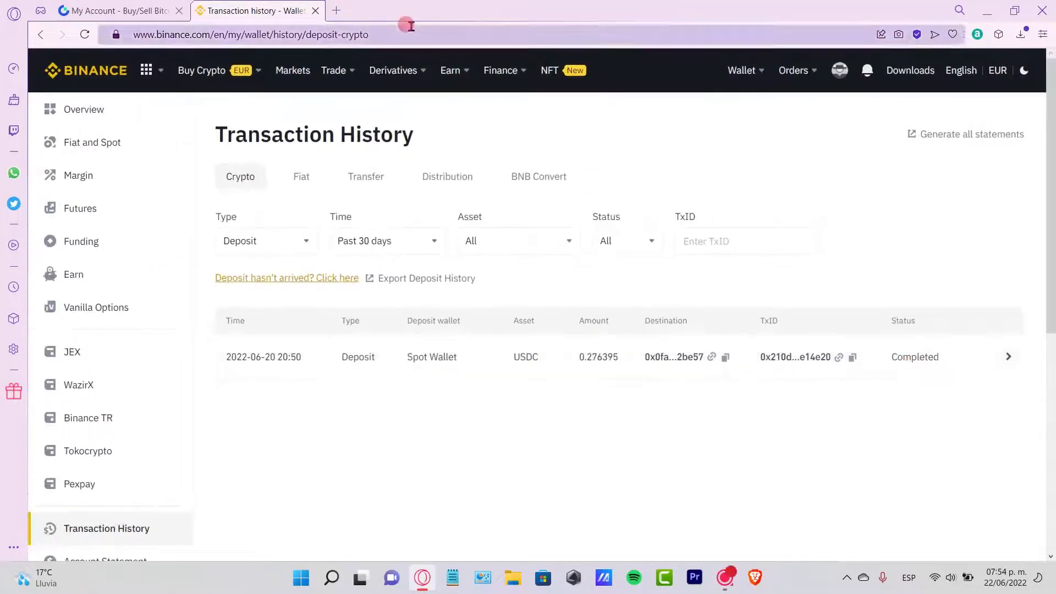
Return to the Gate.io My Account tab showing 0.30 USD in the Spot Account
left_click(88, 10)
mouse_move(259, 73)
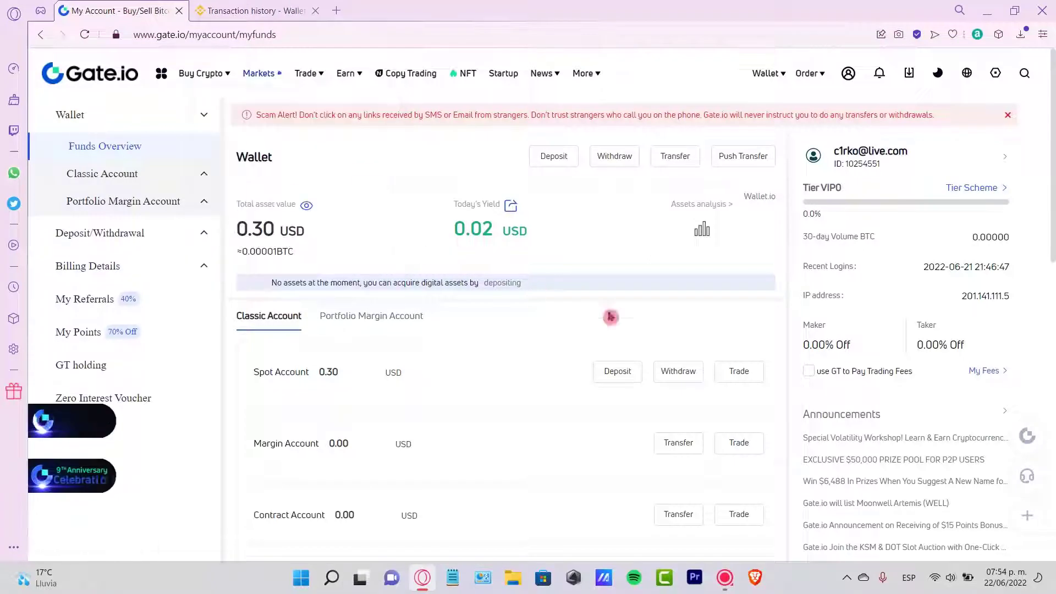